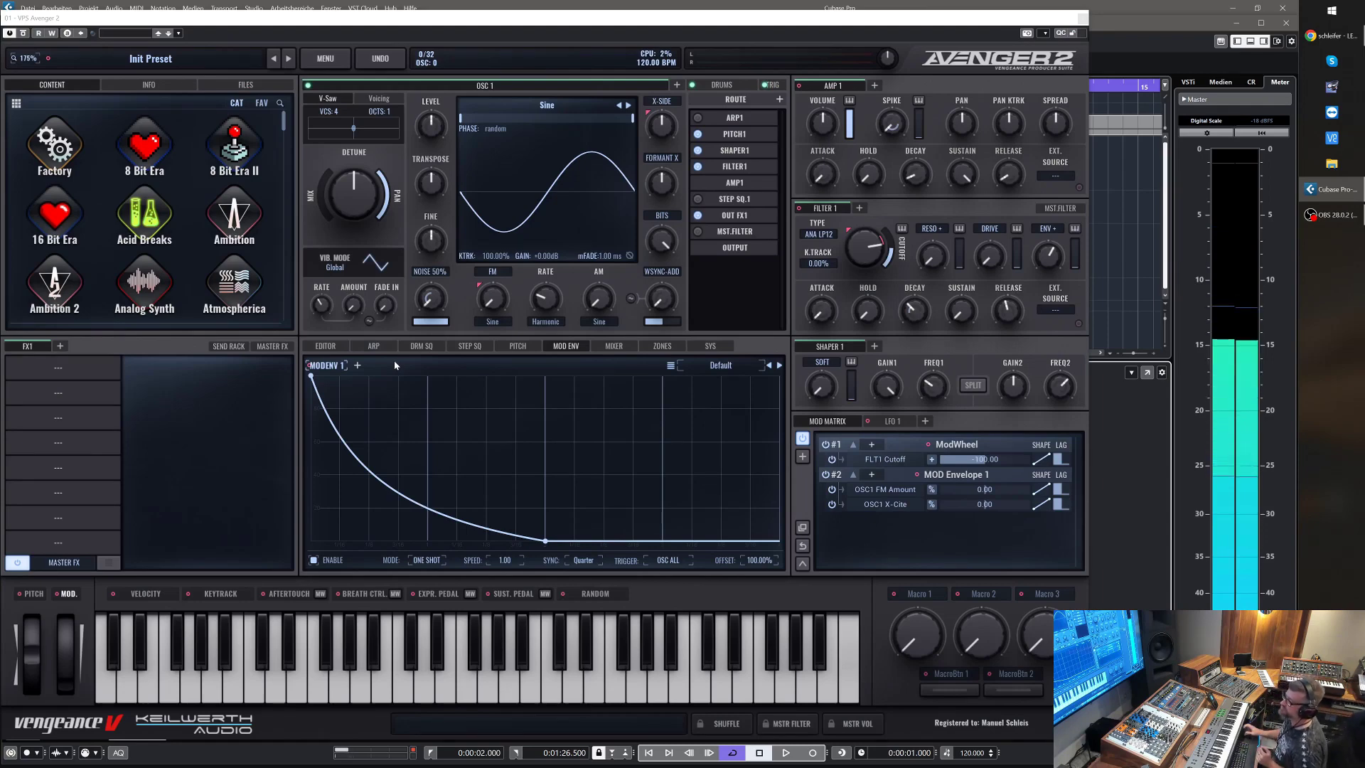
Load RUTA VERB from the Reverb/Delay effects list into the first FX1 slot
{"action": "left_click", "coordinate": [91, 364]}
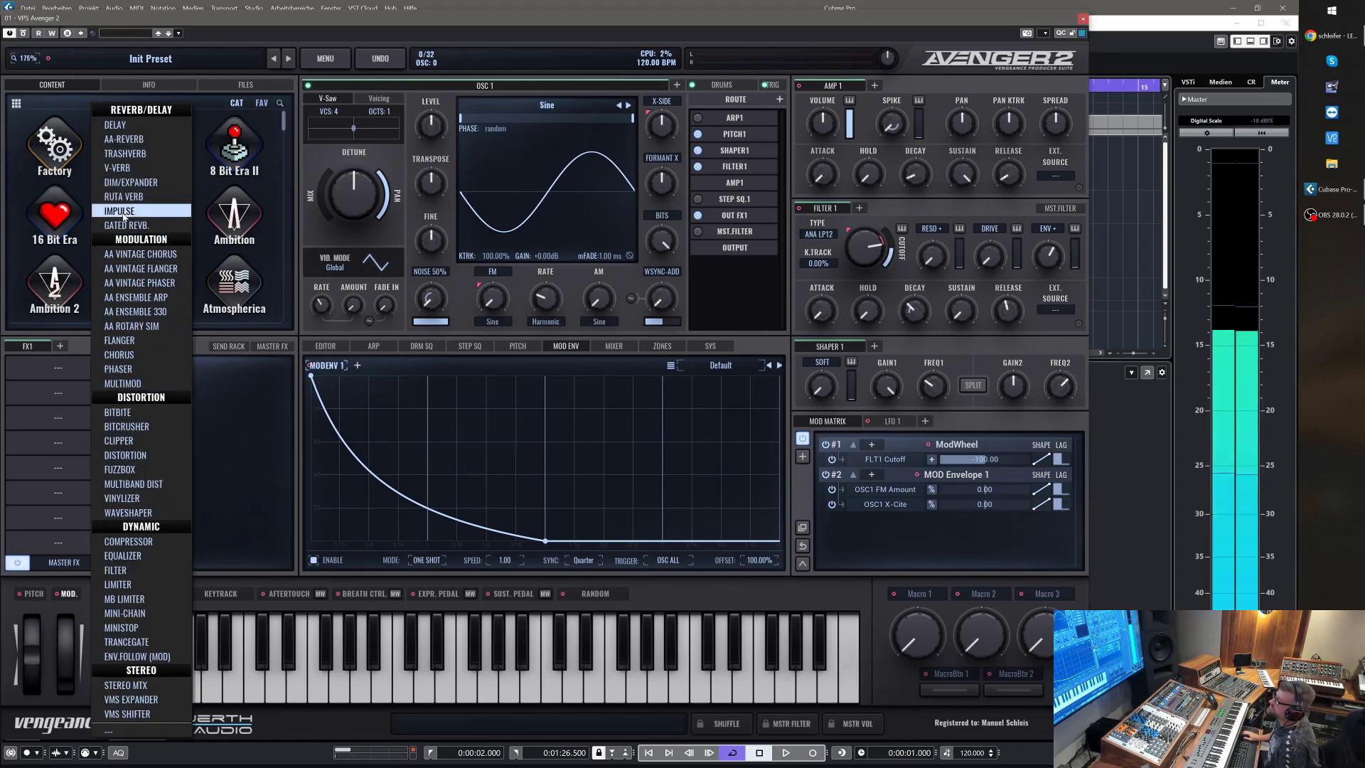
{"action": "left_click", "coordinate": [145, 197]}
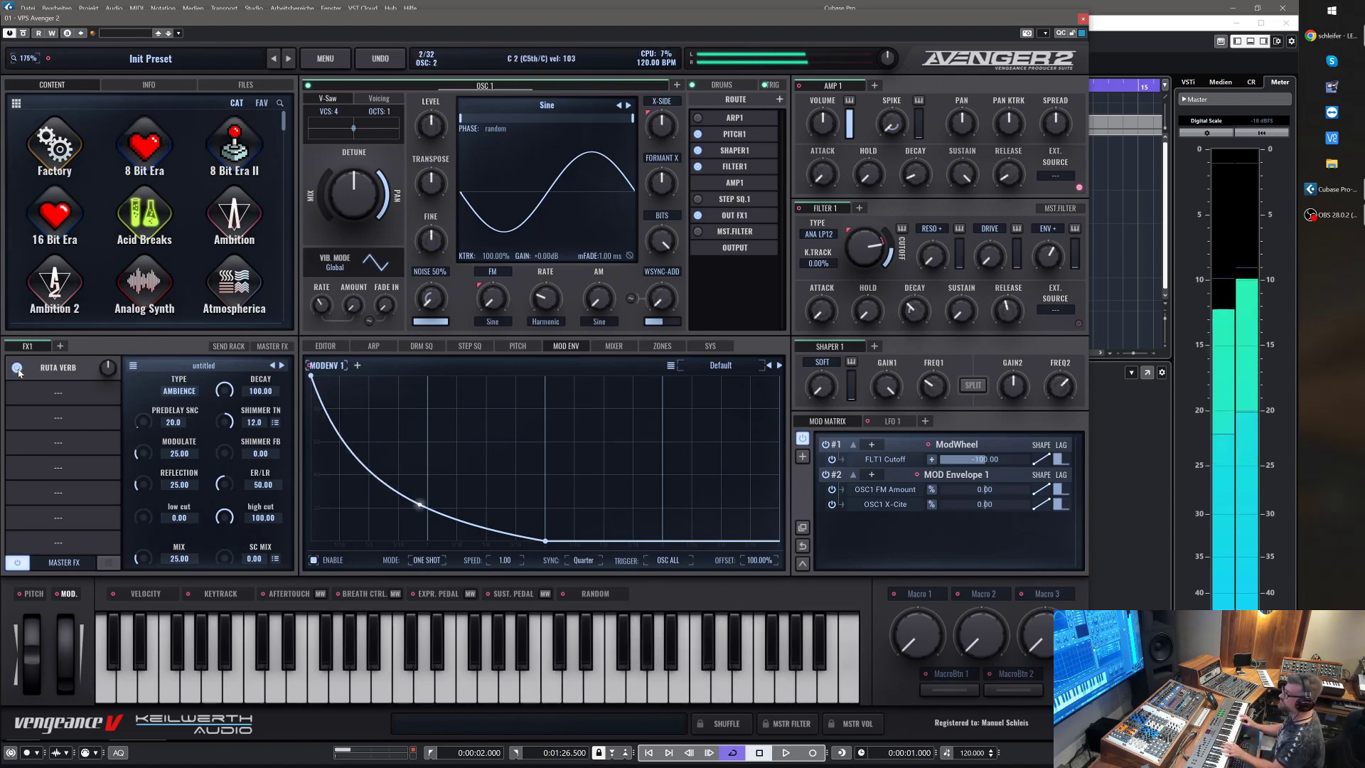
Try the Room and Stage reverb types, adjusting the decay on Stage
{"action": "left_click", "coordinate": [192, 392]}
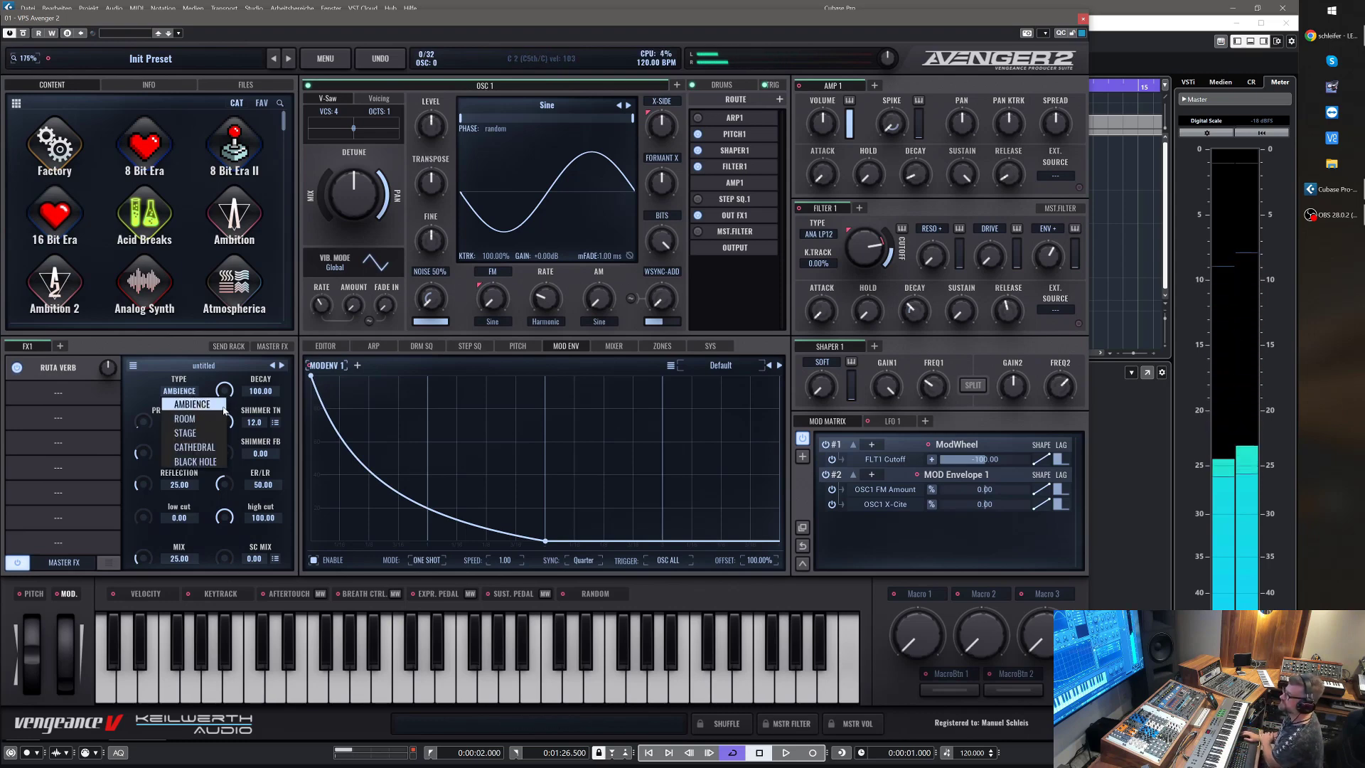
{"action": "left_click", "coordinate": [191, 421]}
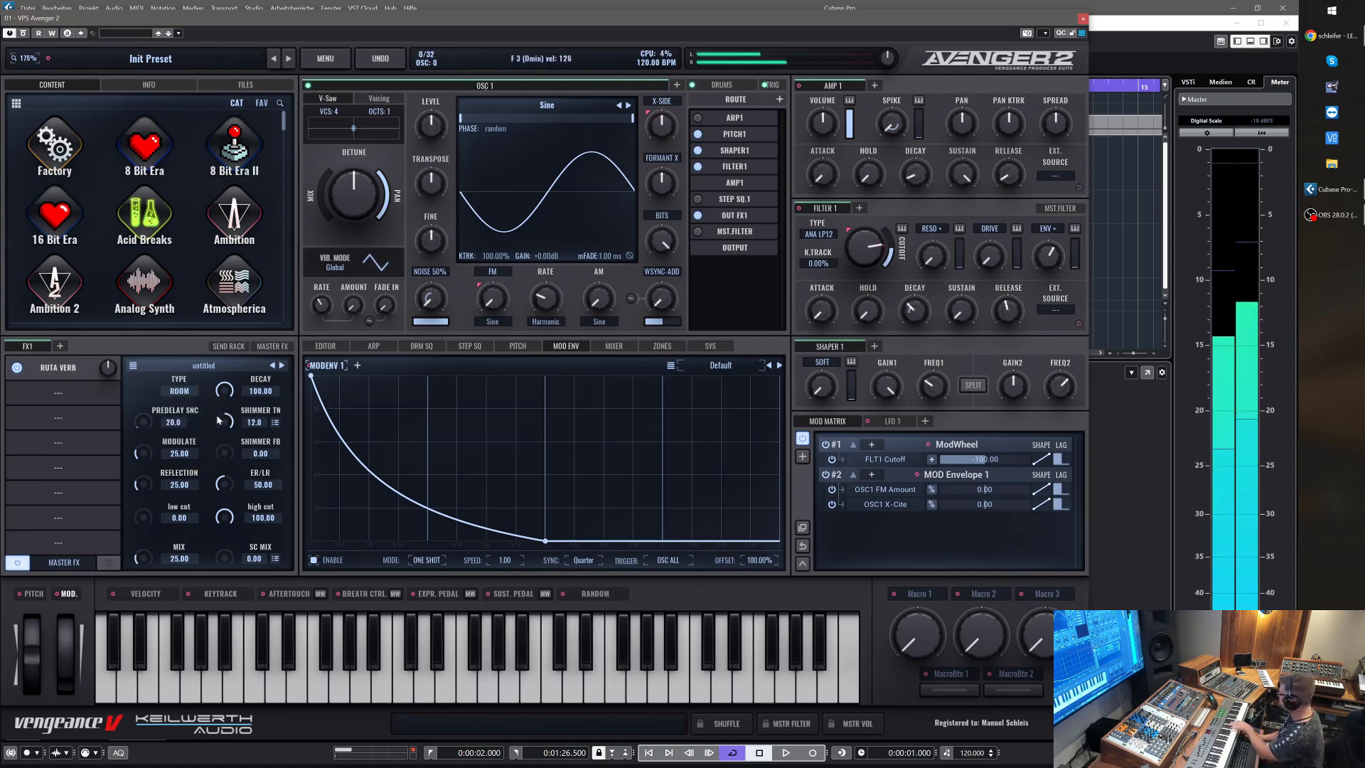
{"action": "left_click", "coordinate": [180, 393]}
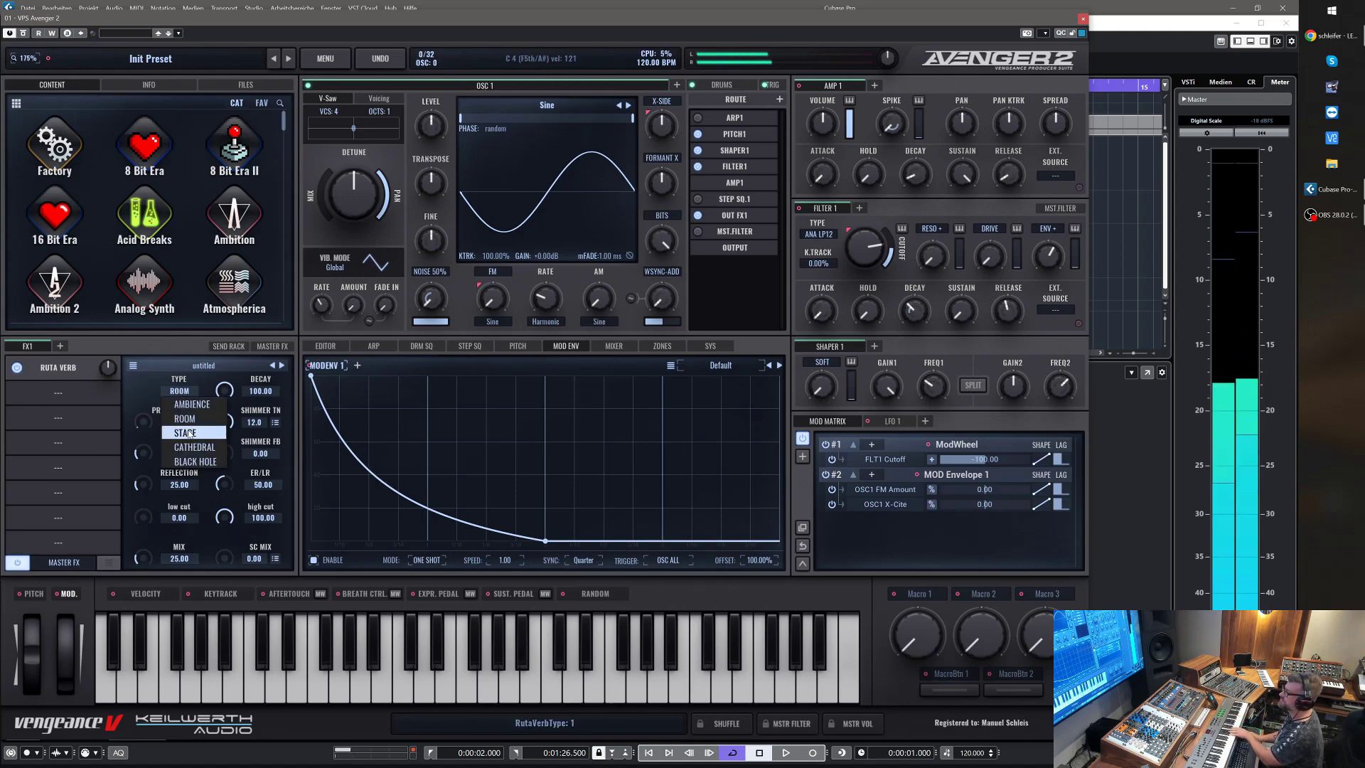
{"action": "left_click", "coordinate": [189, 433]}
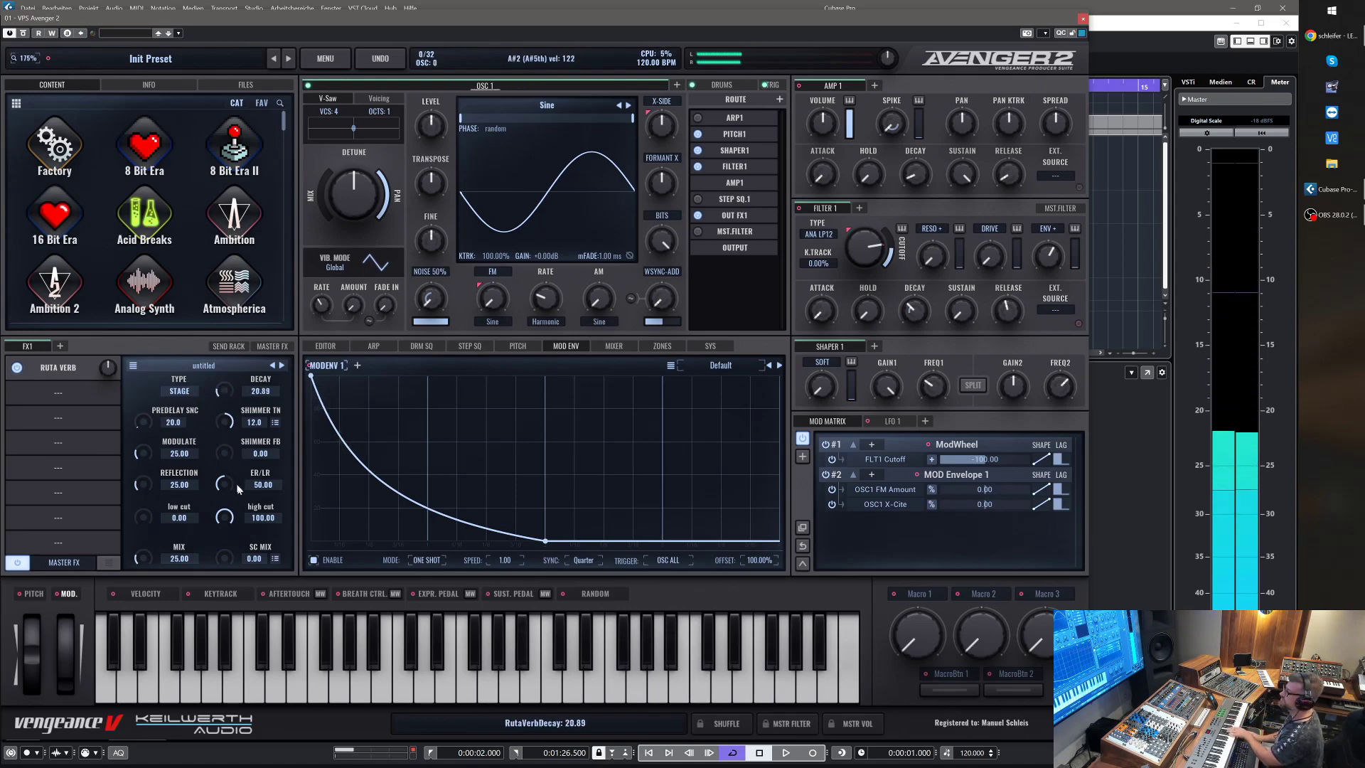
{"action": "left_click_drag", "start_coordinate": [224, 391], "coordinate": [230, 425]}
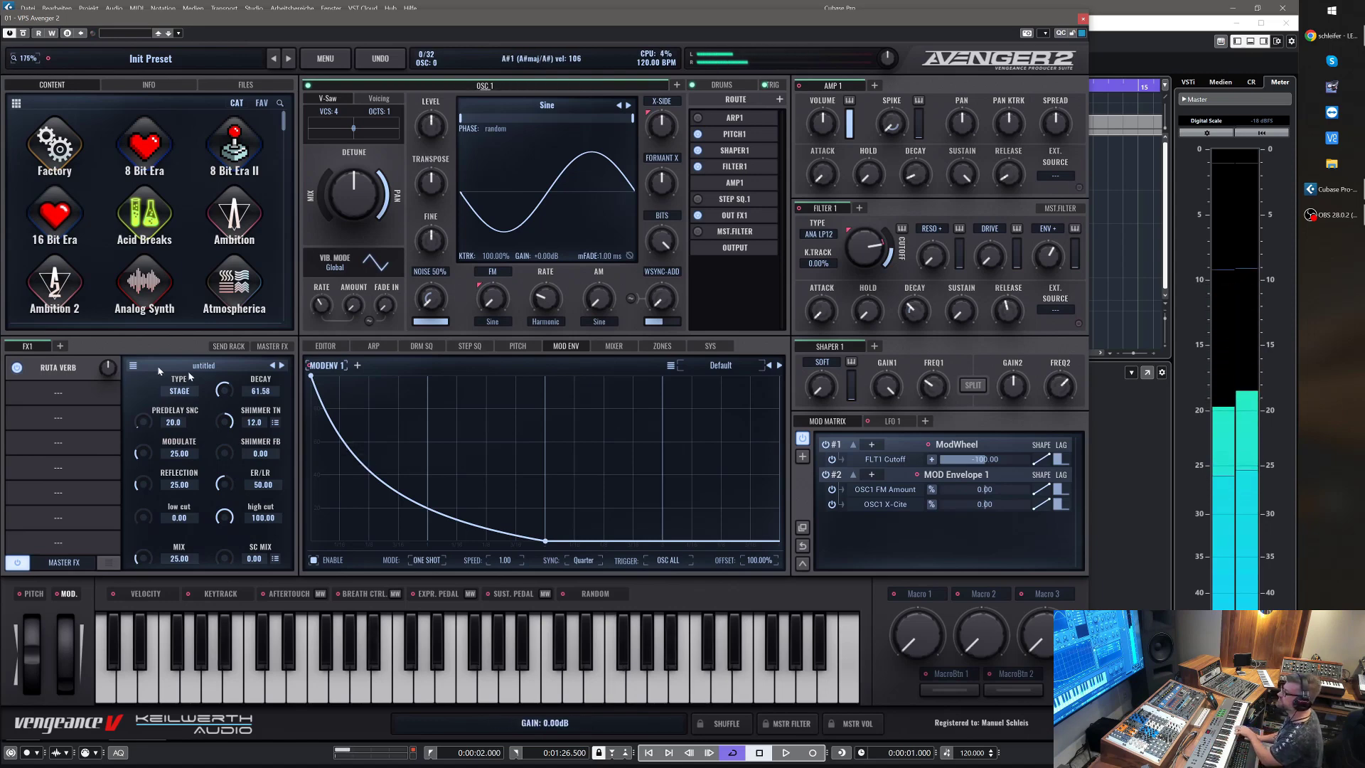
{"action": "left_click_drag", "start_coordinate": [226, 393], "coordinate": [232, 357]}
Try Cathedral, then settle on the Black Hole type with decay at 100.00
{"action": "left_click", "coordinate": [179, 391]}
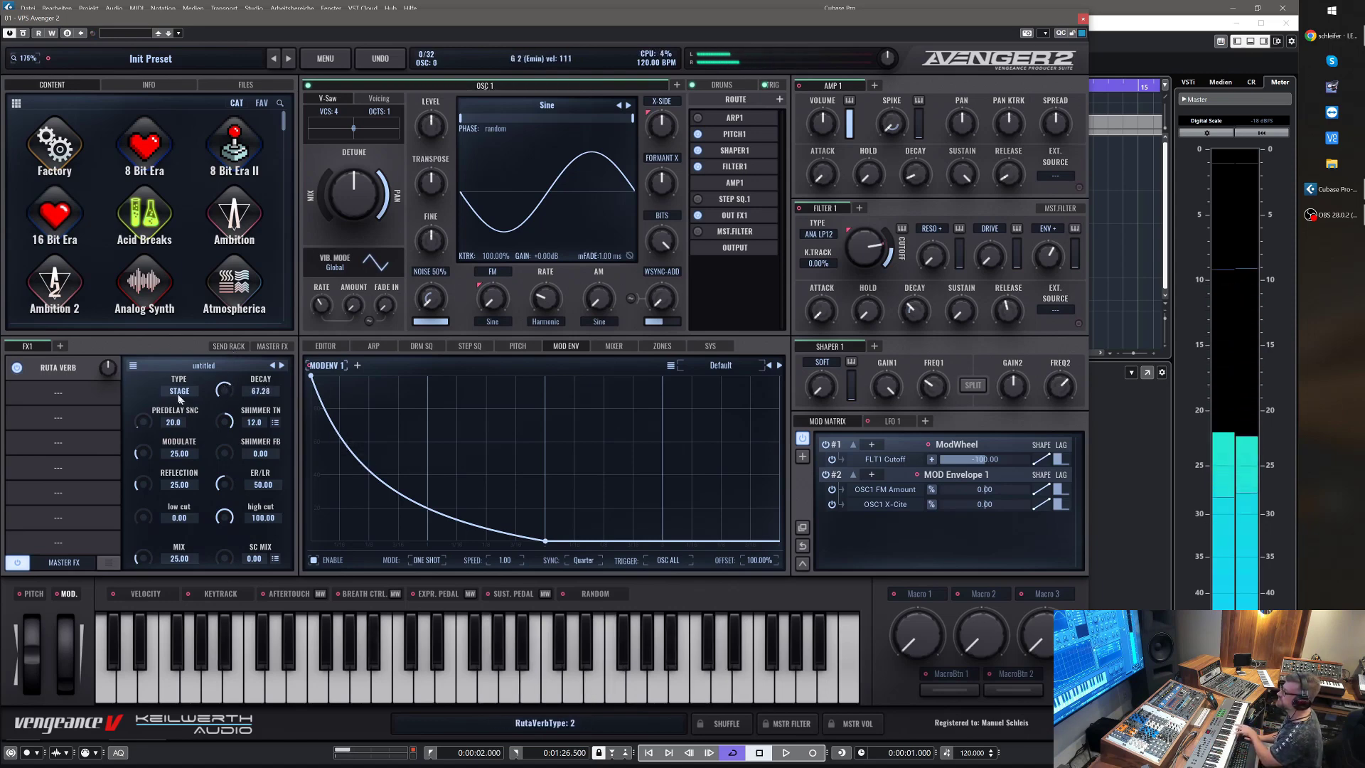
{"action": "left_click", "coordinate": [194, 447]}
{"action": "left_click_drag", "start_coordinate": [224, 390], "coordinate": [233, 347]}
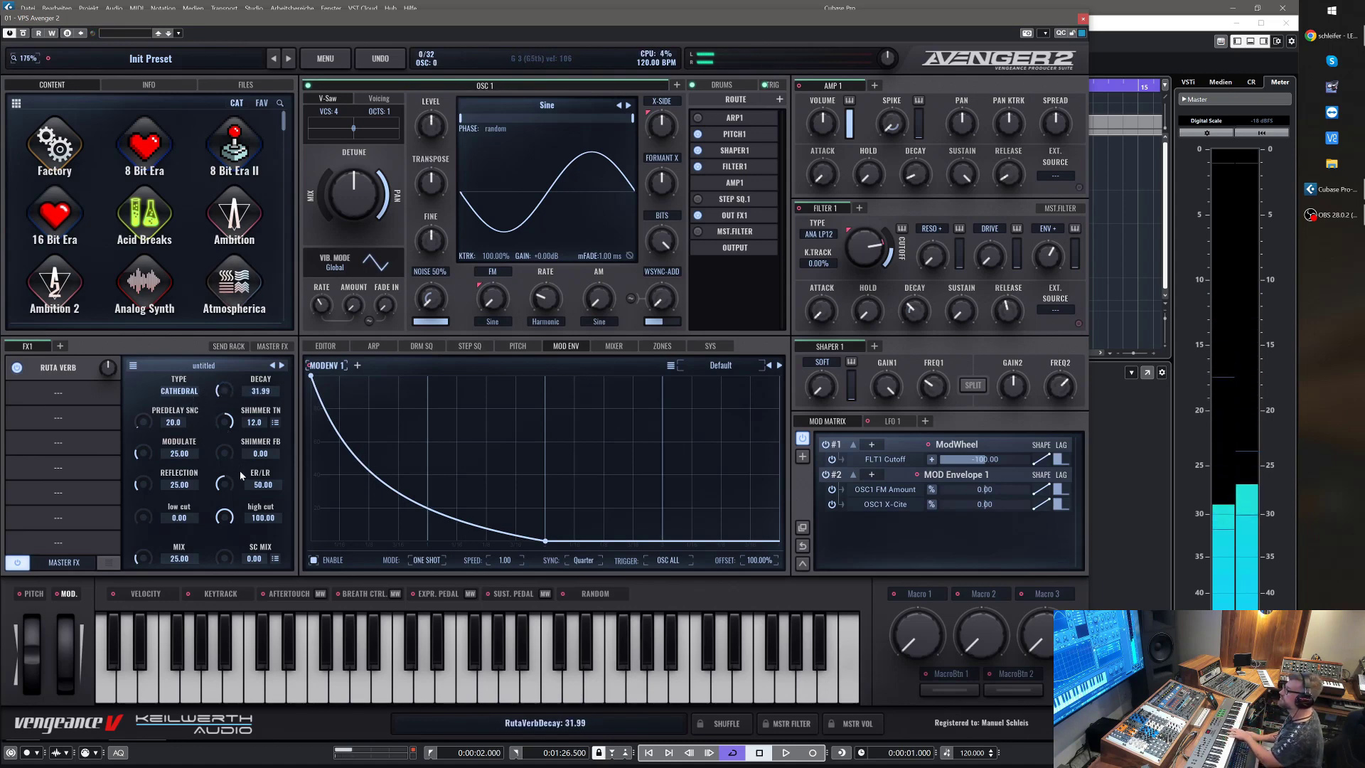
{"action": "left_click", "coordinate": [179, 391]}
{"action": "left_click", "coordinate": [199, 466]}
{"action": "left_click_drag", "start_coordinate": [224, 391], "coordinate": [240, 286]}
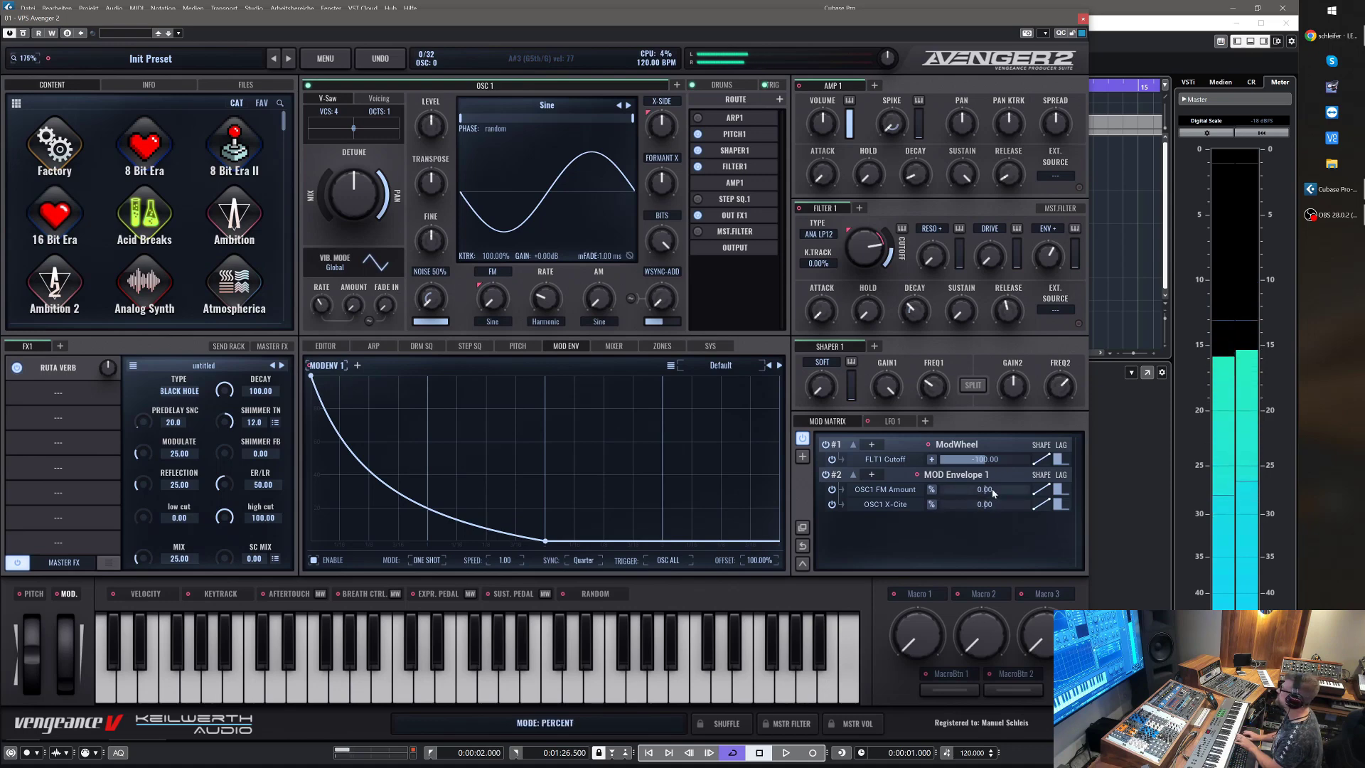
Raise the Mod Envelope FM/X-Cite amounts, reverb mix to 63.13, and amp envelope release
{"action": "left_click_drag", "start_coordinate": [992, 496], "coordinate": [1007, 495]}
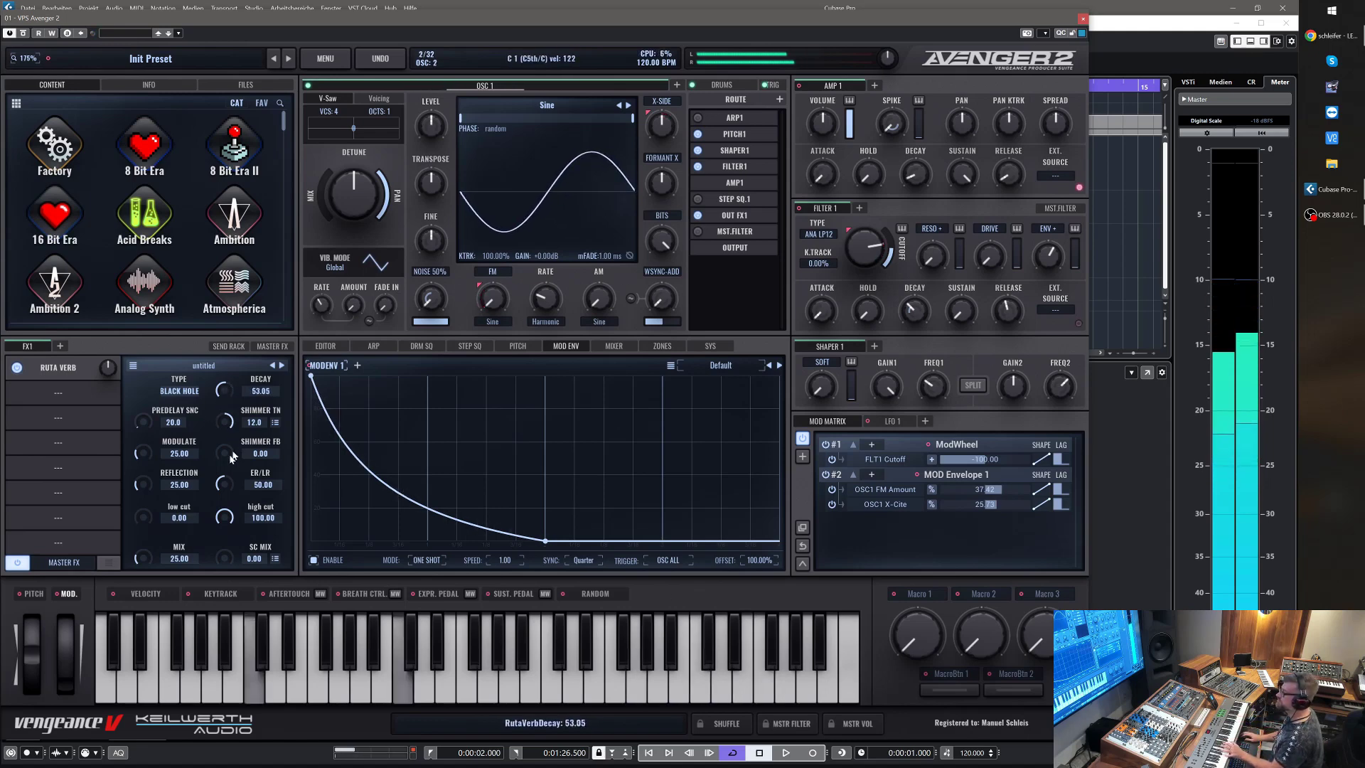
{"action": "left_click_drag", "start_coordinate": [147, 557], "coordinate": [147, 512]}
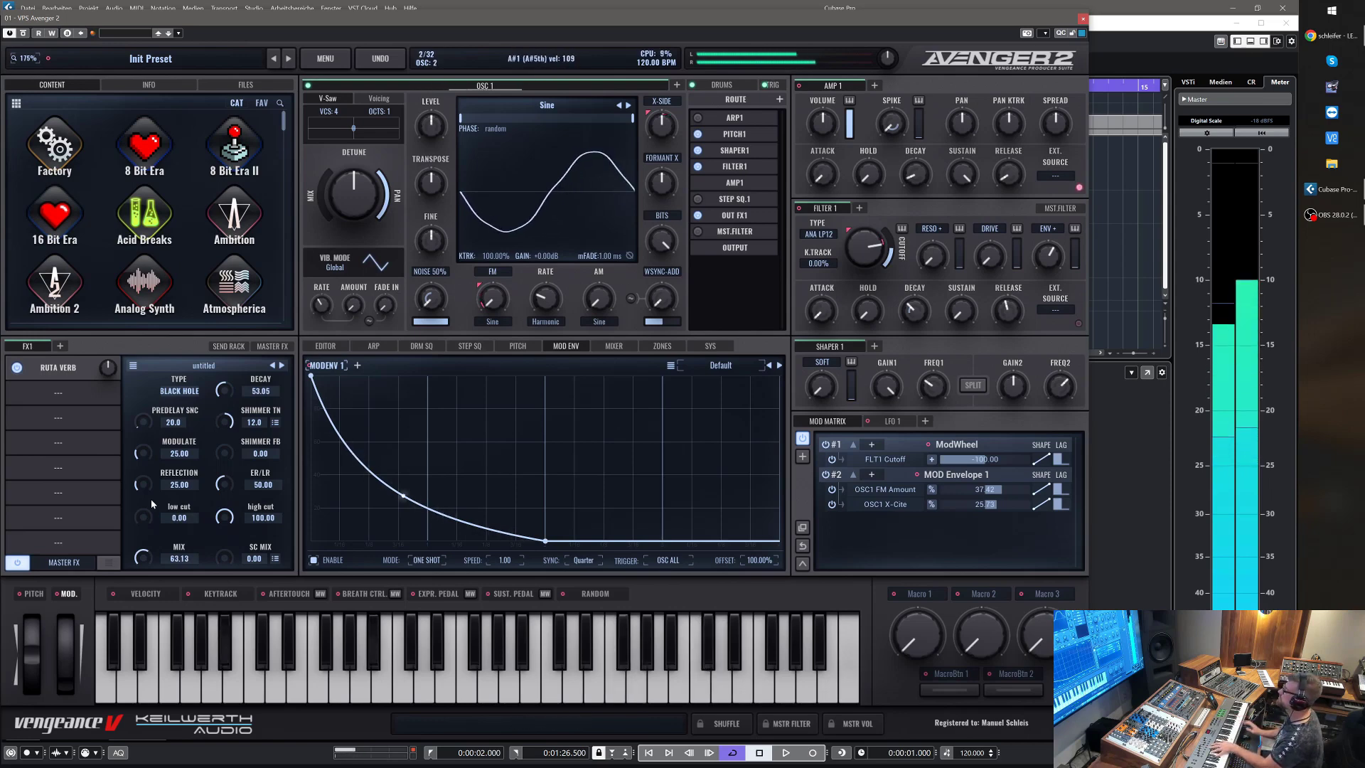
{"action": "left_click_drag", "start_coordinate": [1008, 174], "coordinate": [1022, 103]}
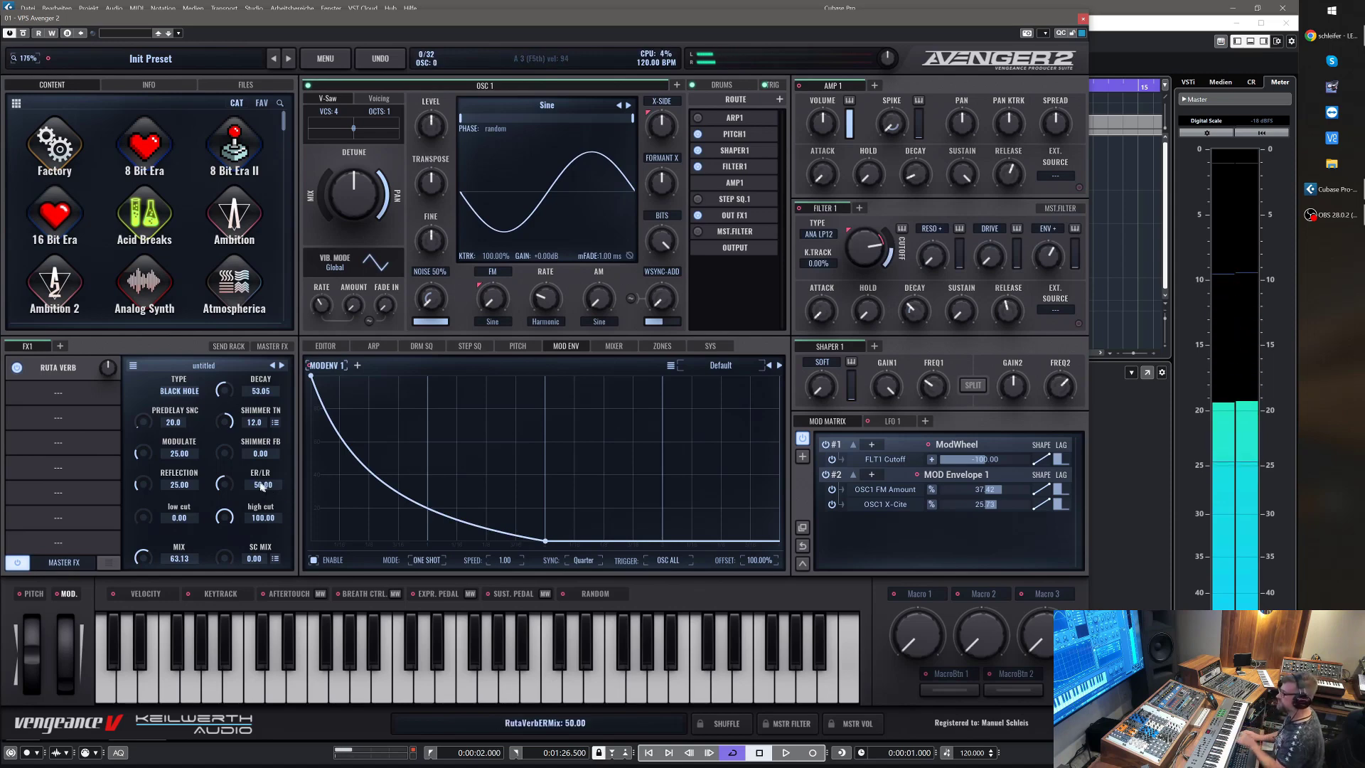
Add shimmer feedback, set reverb decay to 73.82, and ease modulation down slightly
{"action": "left_click_drag", "start_coordinate": [227, 459], "coordinate": [231, 434]}
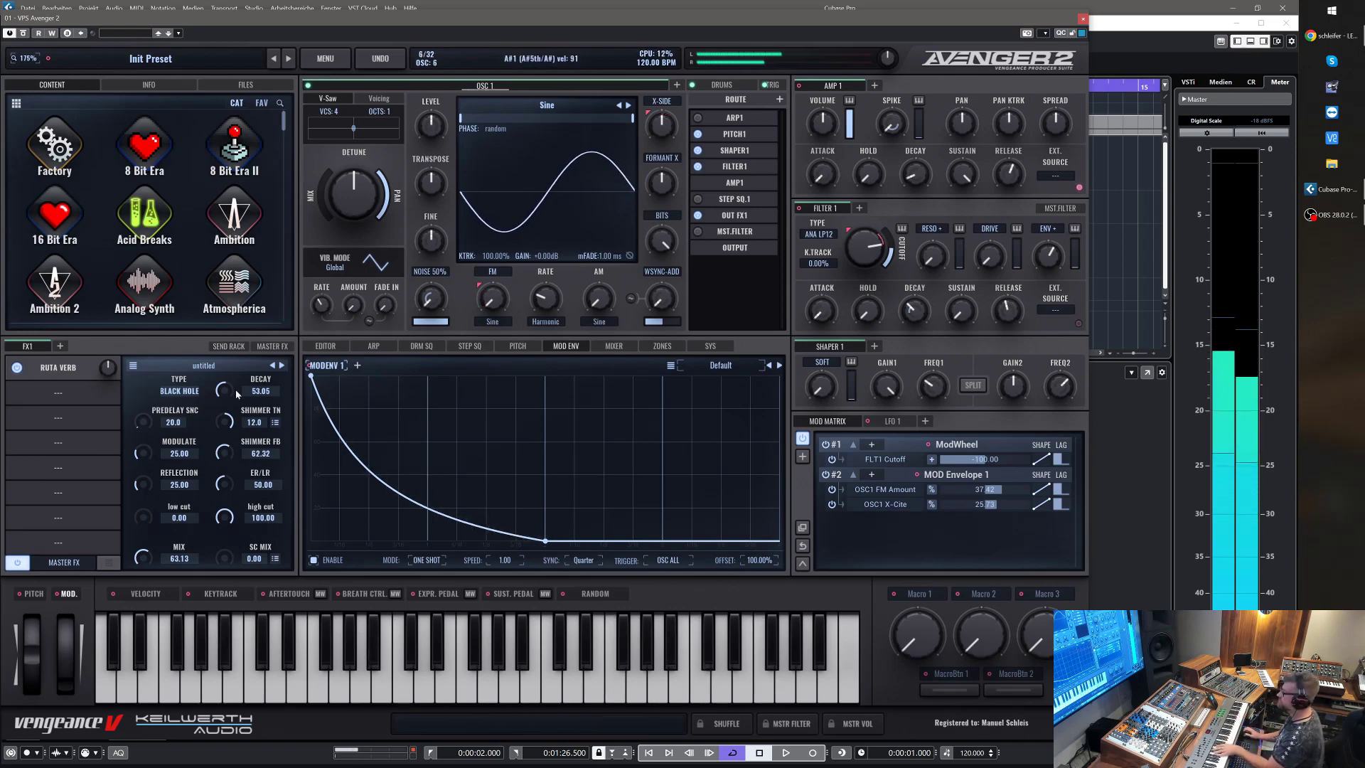
{"action": "left_click_drag", "start_coordinate": [236, 390], "coordinate": [225, 374]}
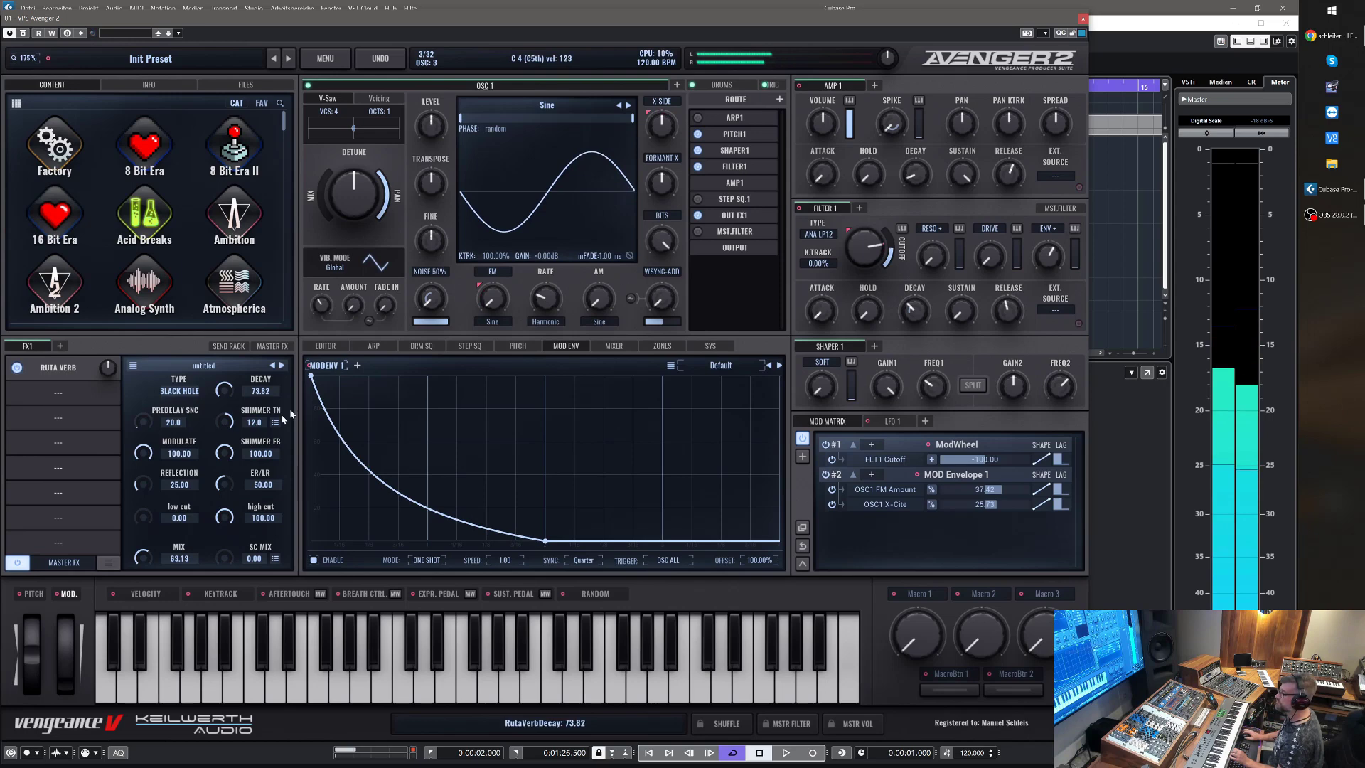
{"action": "left_click_drag", "start_coordinate": [148, 452], "coordinate": [144, 469]}
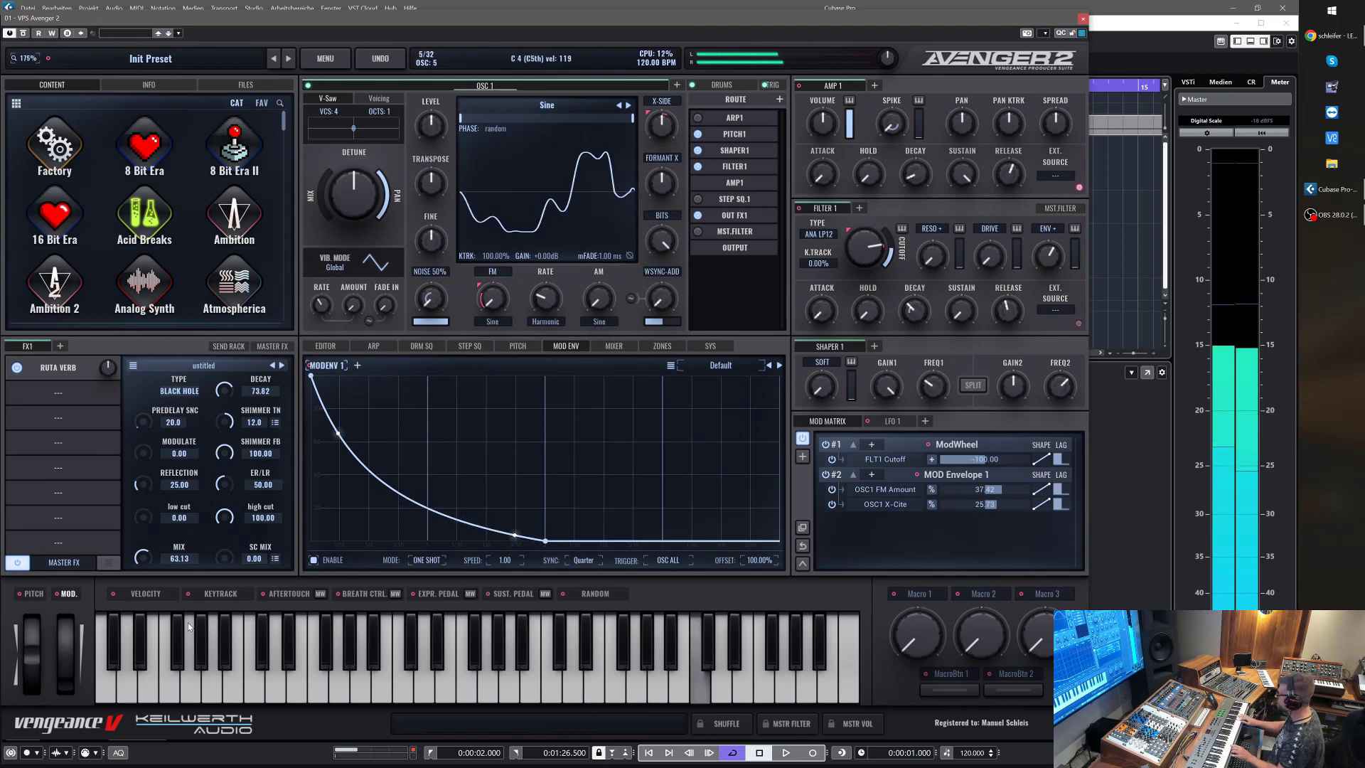
Switch the reverb to Stage with full decay and shimmer feedback at 0
{"action": "left_click", "coordinate": [185, 393]}
{"action": "left_click", "coordinate": [188, 444]}
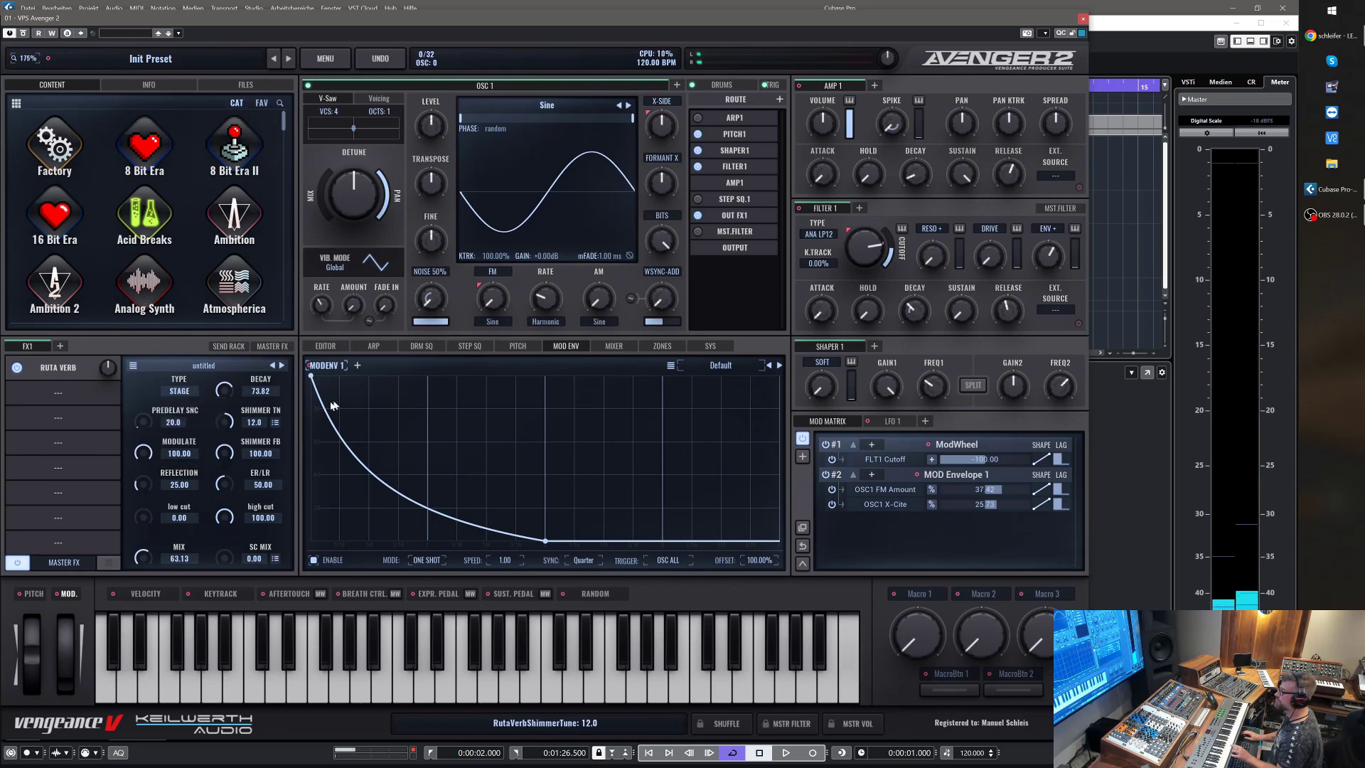
{"action": "left_click_drag", "start_coordinate": [225, 397], "coordinate": [228, 388]}
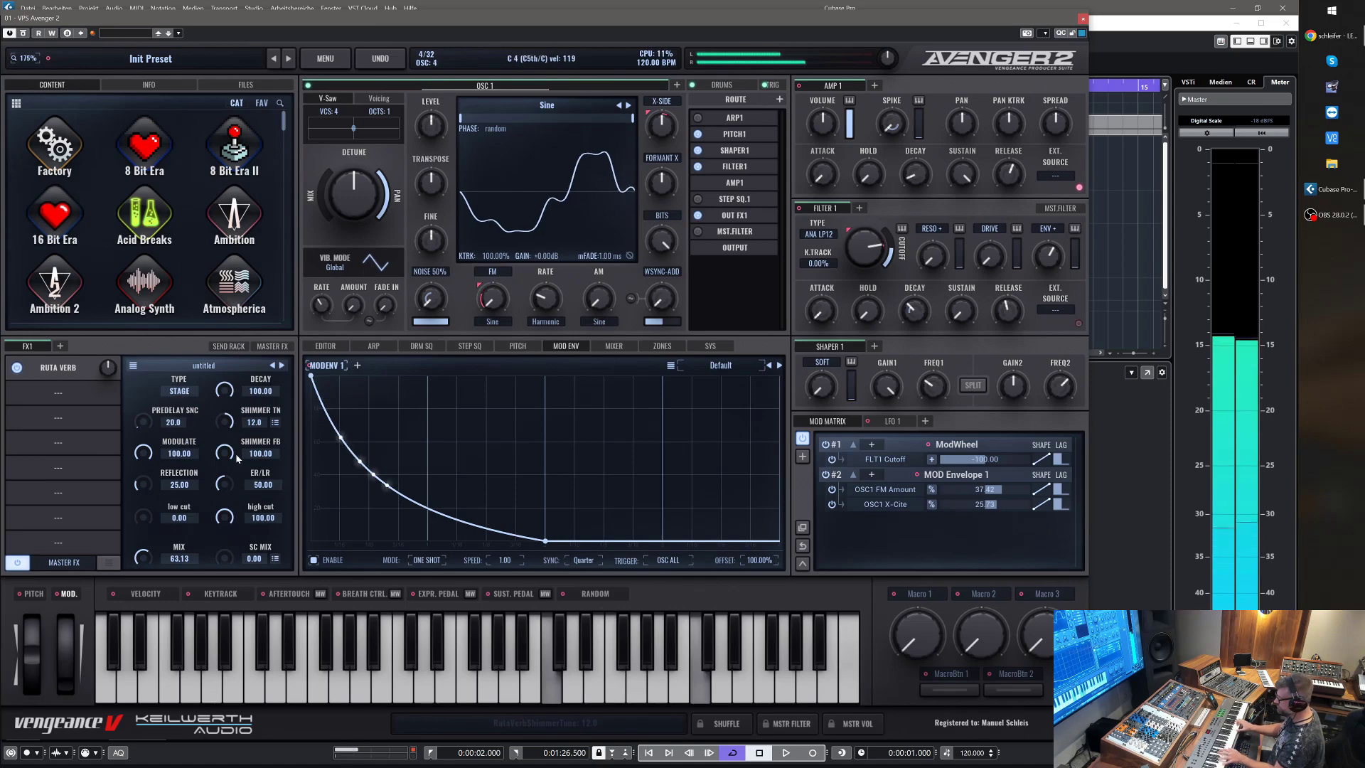
{"action": "left_click_drag", "start_coordinate": [228, 452], "coordinate": [232, 485]}
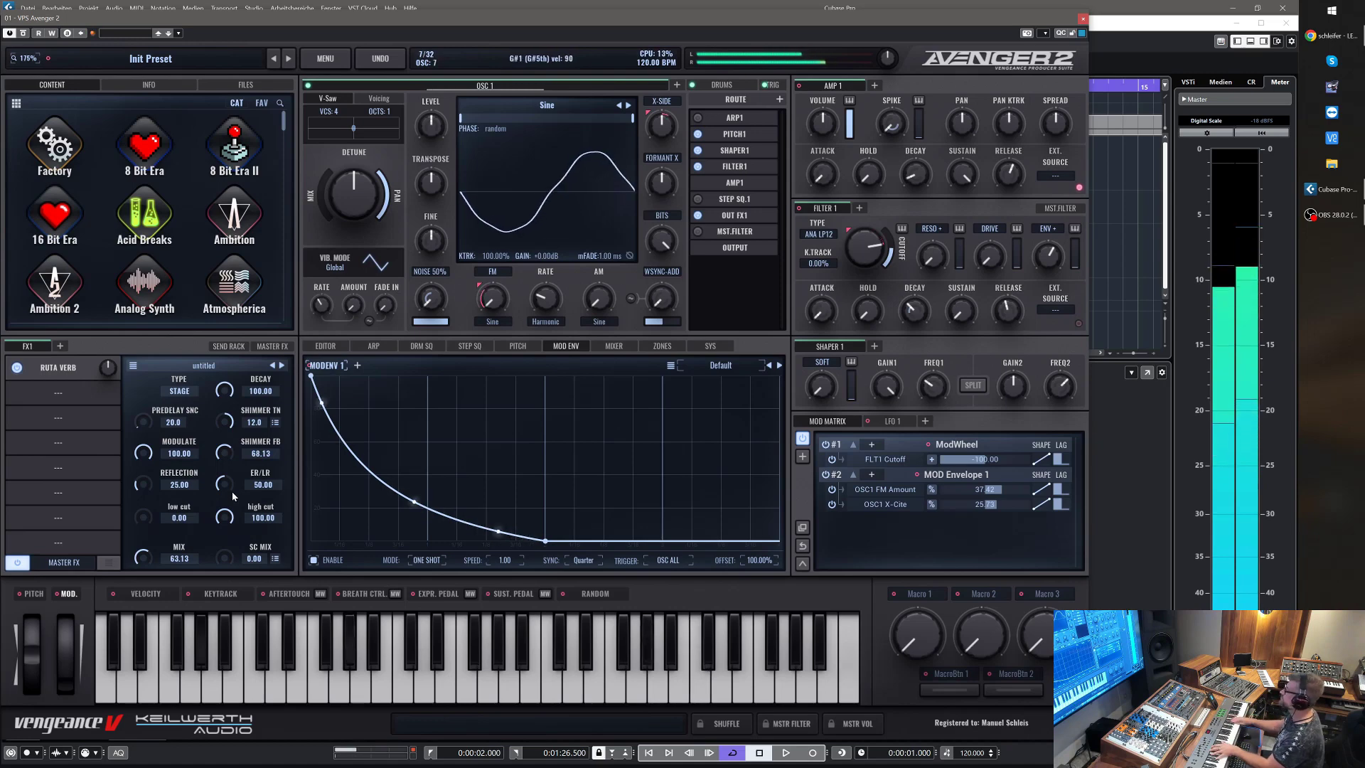
Blend VSaw mix to 100%, shorten amp release to about 23 ms, set ER/LR to 65.73
{"action": "left_click_drag", "start_coordinate": [325, 192], "coordinate": [328, 130]}
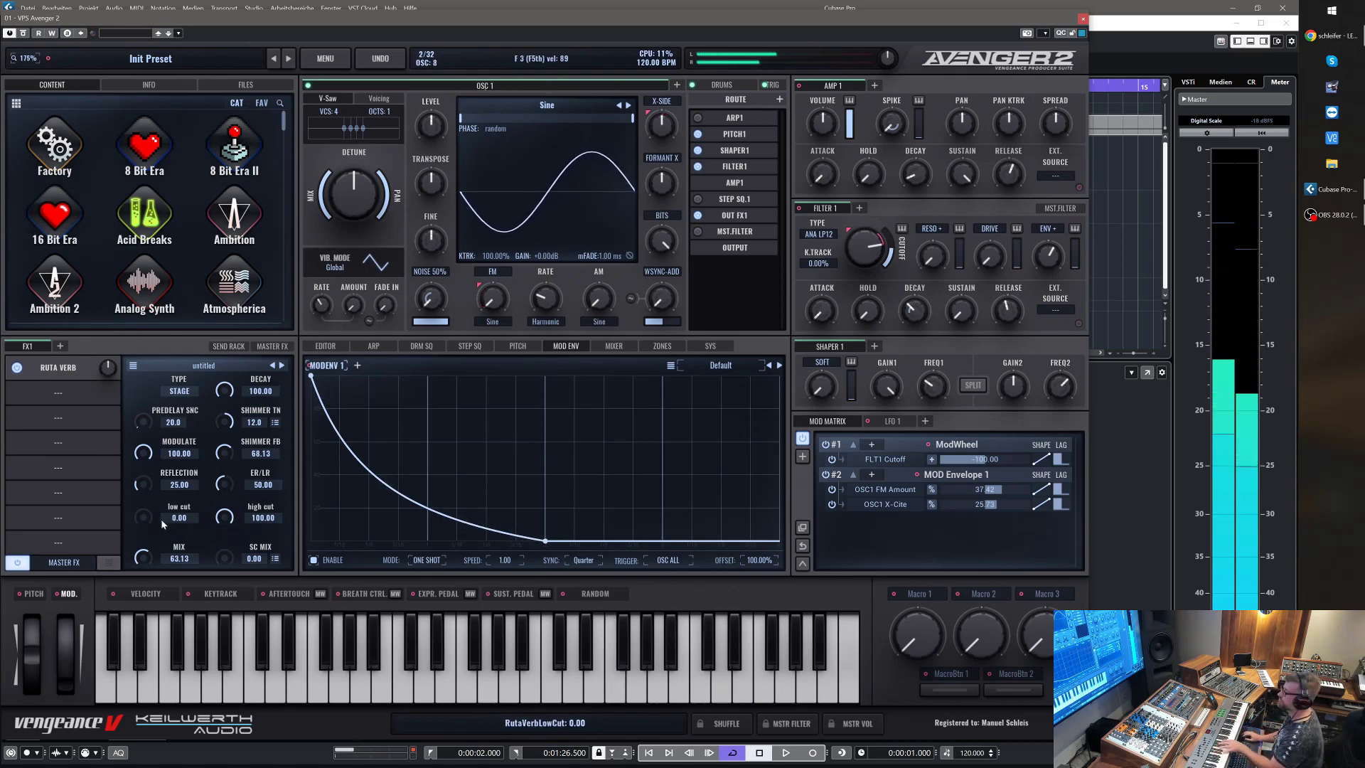
{"action": "scroll", "coordinate": [154, 502], "scroll_direction": "down", "scroll_amount": 2}
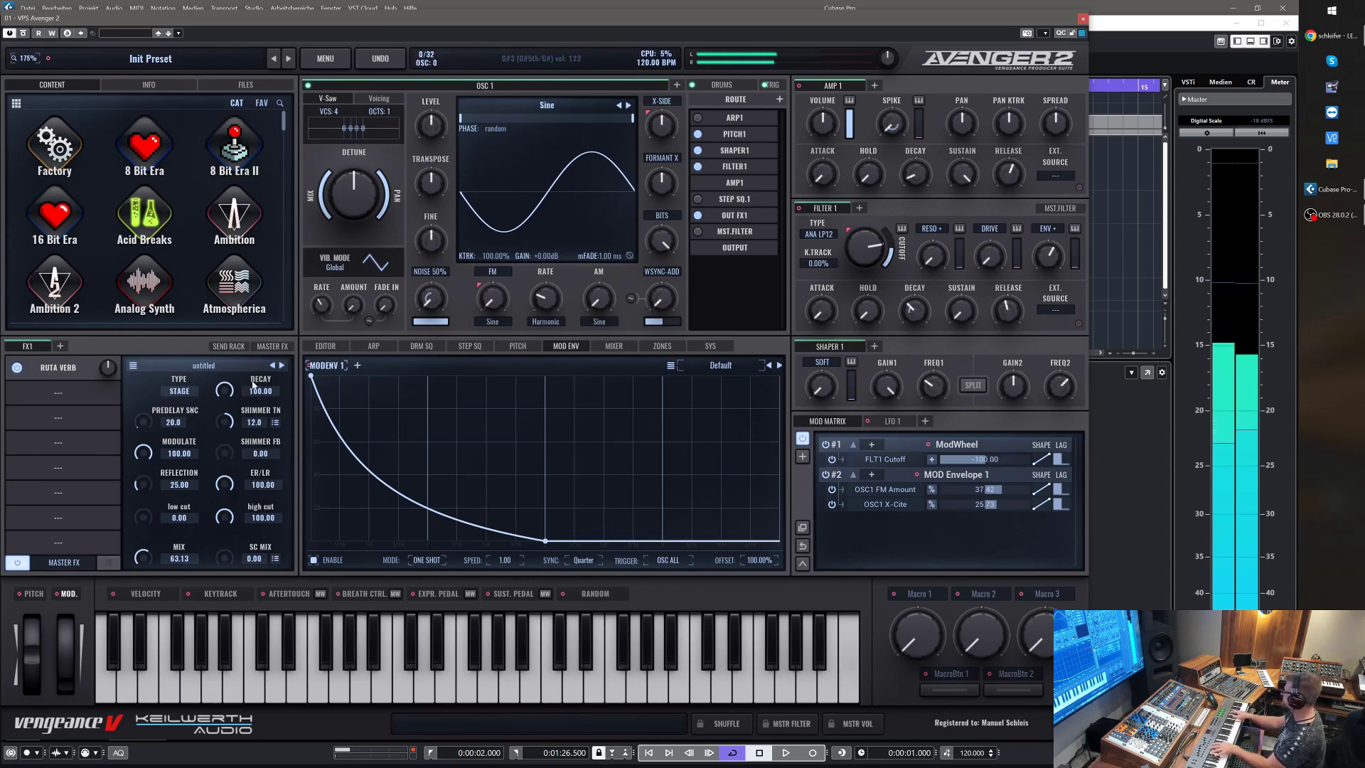
{"action": "left_click_drag", "start_coordinate": [259, 495], "coordinate": [264, 706]}
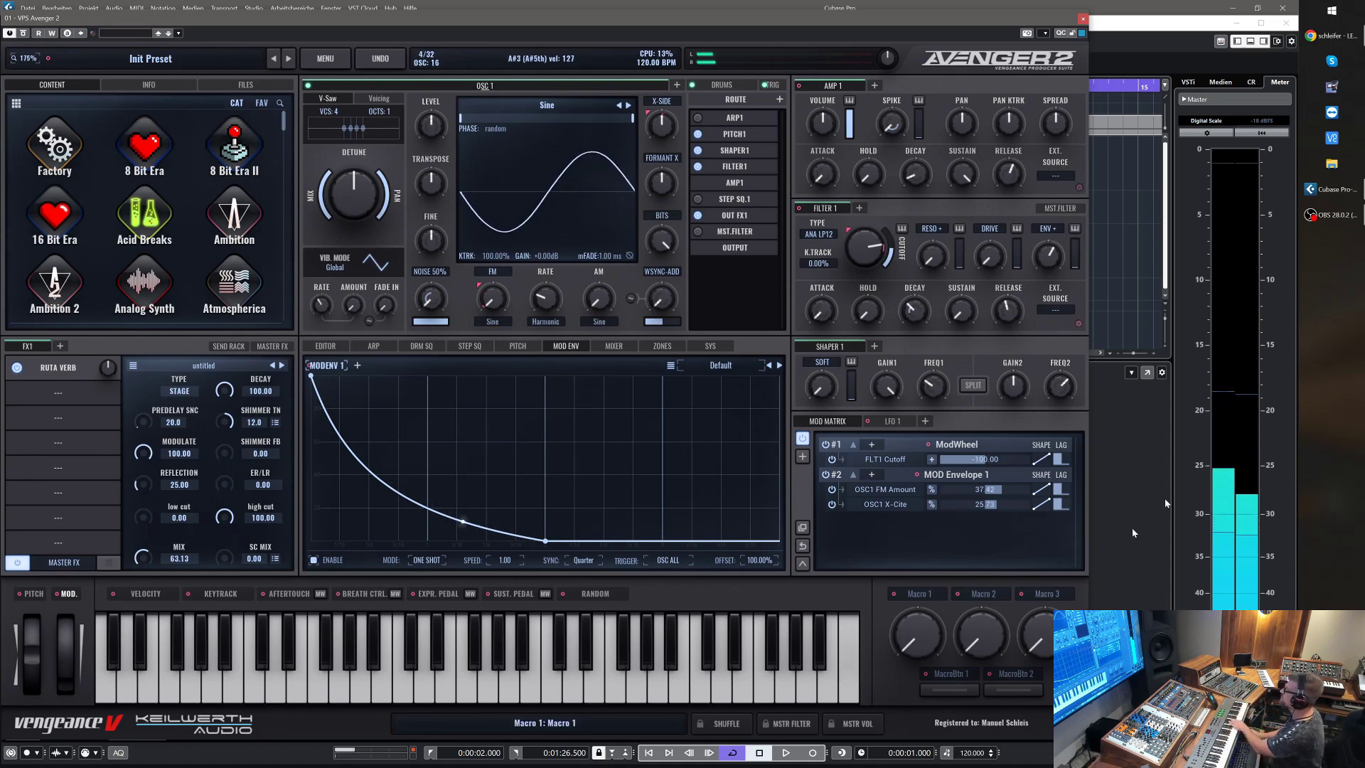
{"action": "left_click_drag", "start_coordinate": [1009, 172], "coordinate": [1017, 238]}
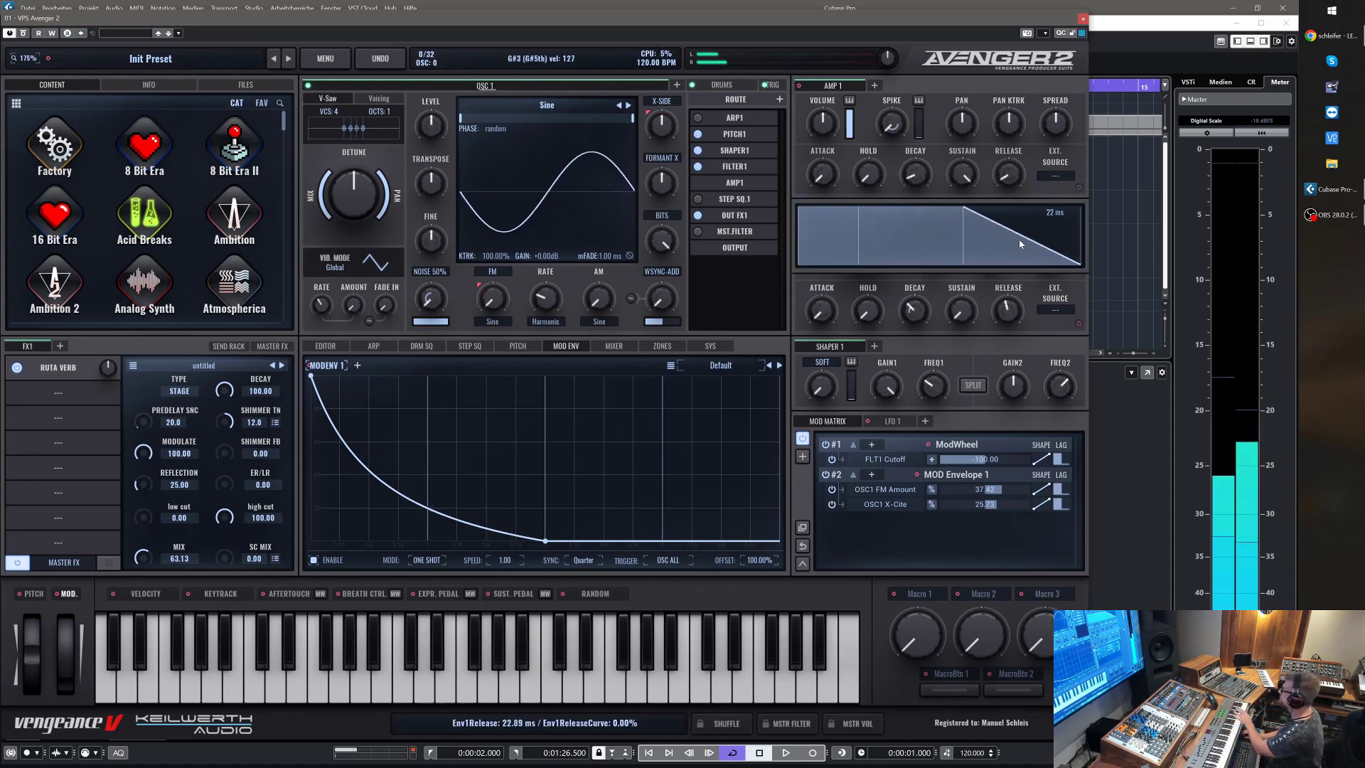
{"action": "left_click_drag", "start_coordinate": [224, 484], "coordinate": [218, 456]}
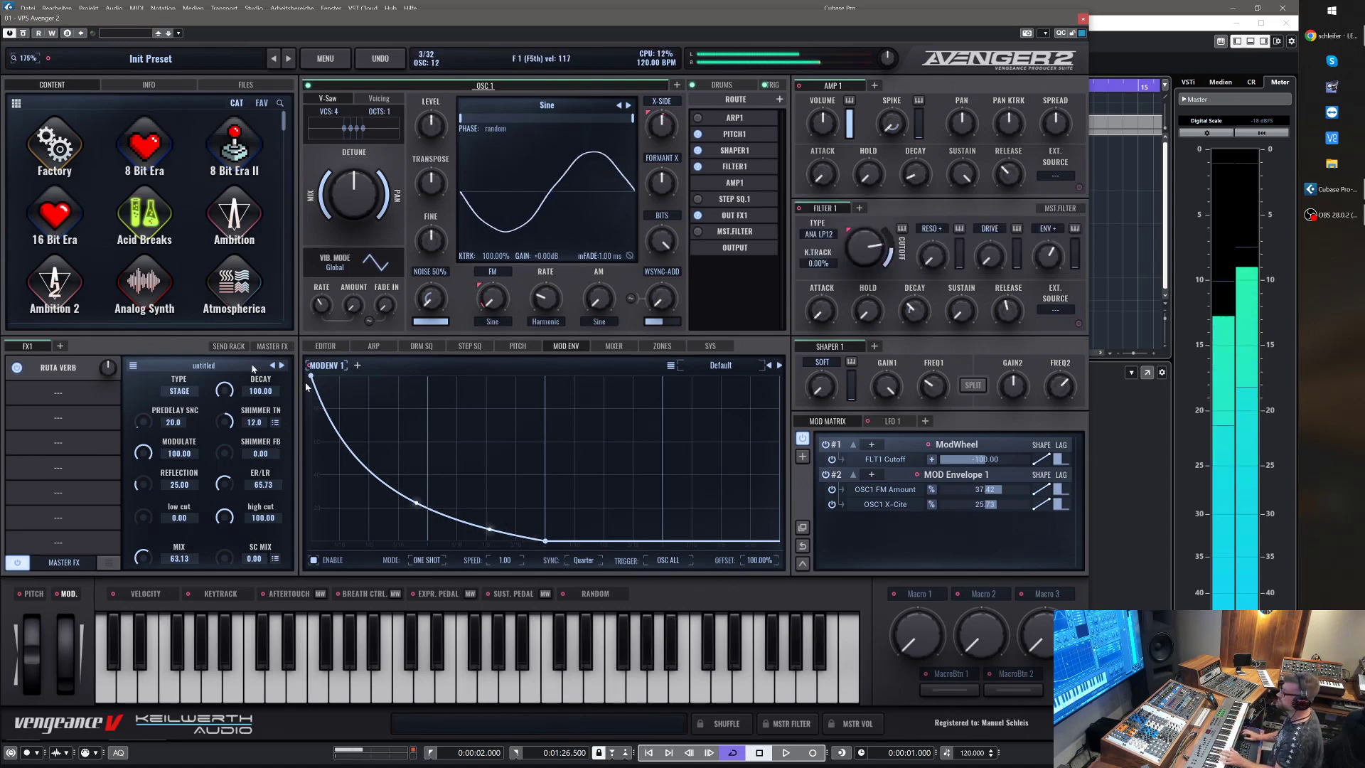
Try Ambience with a shorter decay, then switch the Ruta Verb to Black Hole
{"action": "left_click", "coordinate": [187, 395]}
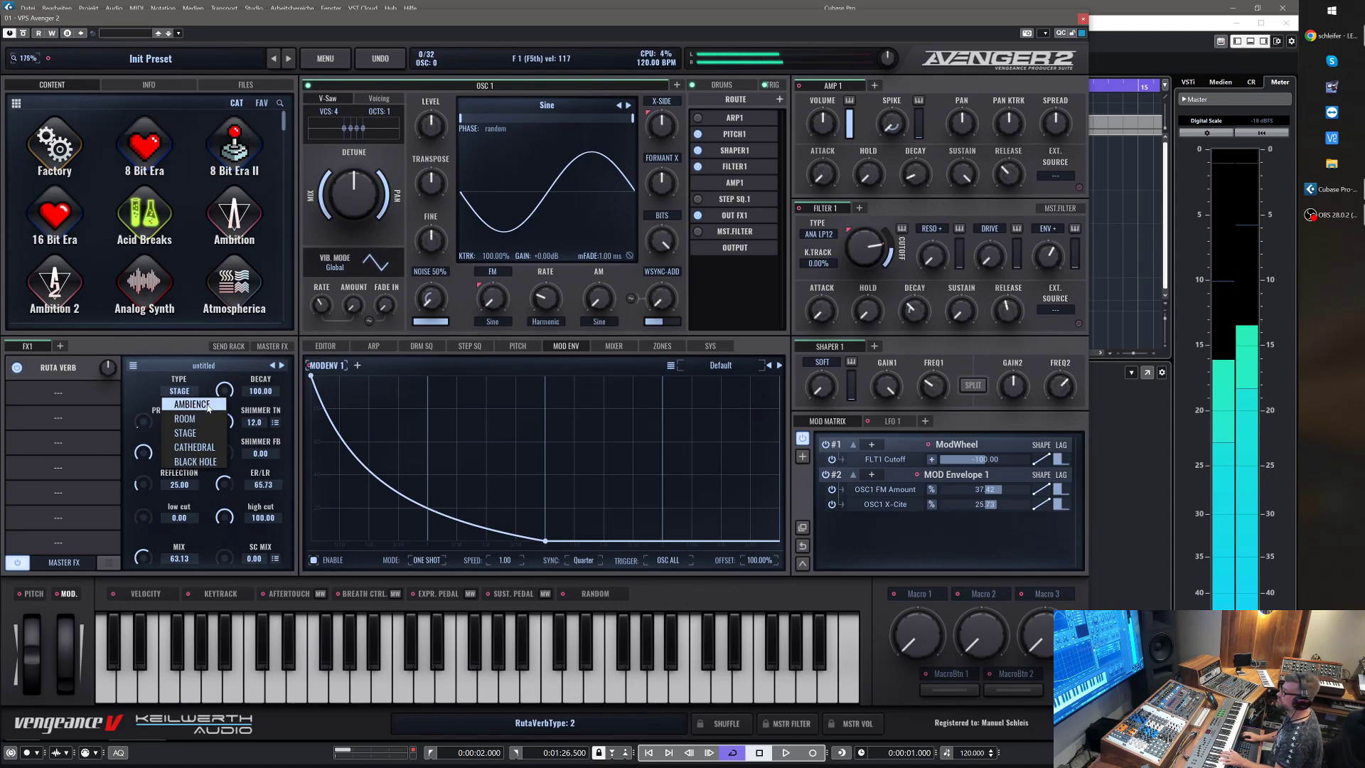
{"action": "left_click", "coordinate": [208, 407]}
{"action": "left_click_drag", "start_coordinate": [234, 450], "coordinate": [231, 452]}
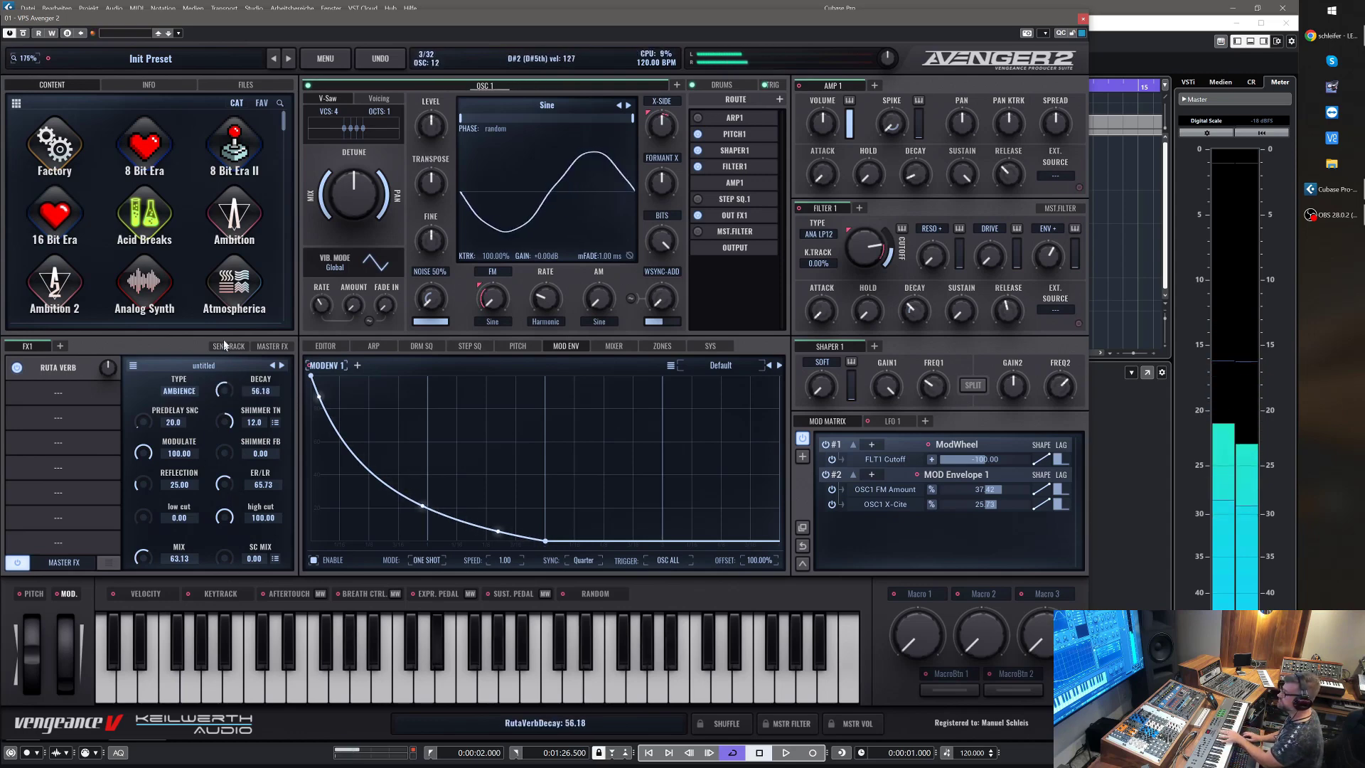
{"action": "left_click", "coordinate": [188, 392]}
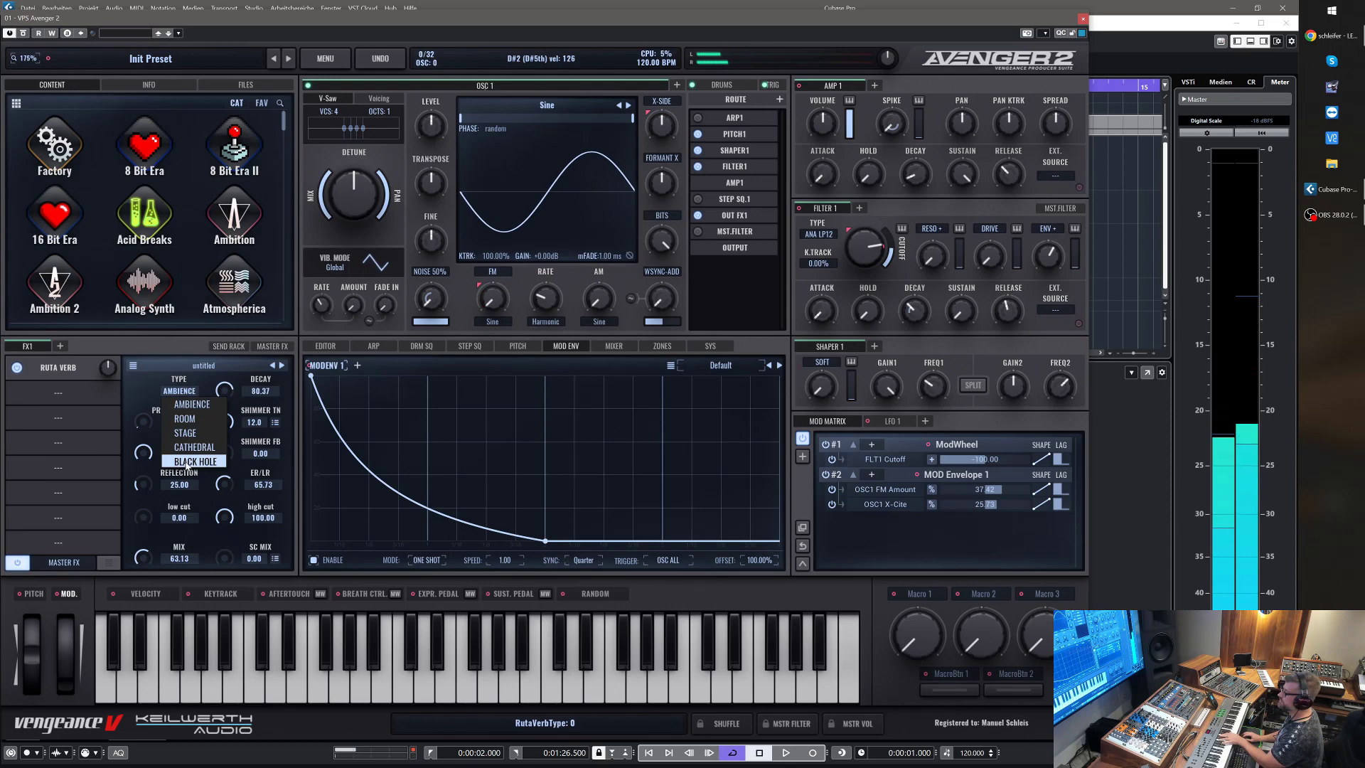
{"action": "left_click", "coordinate": [187, 462]}
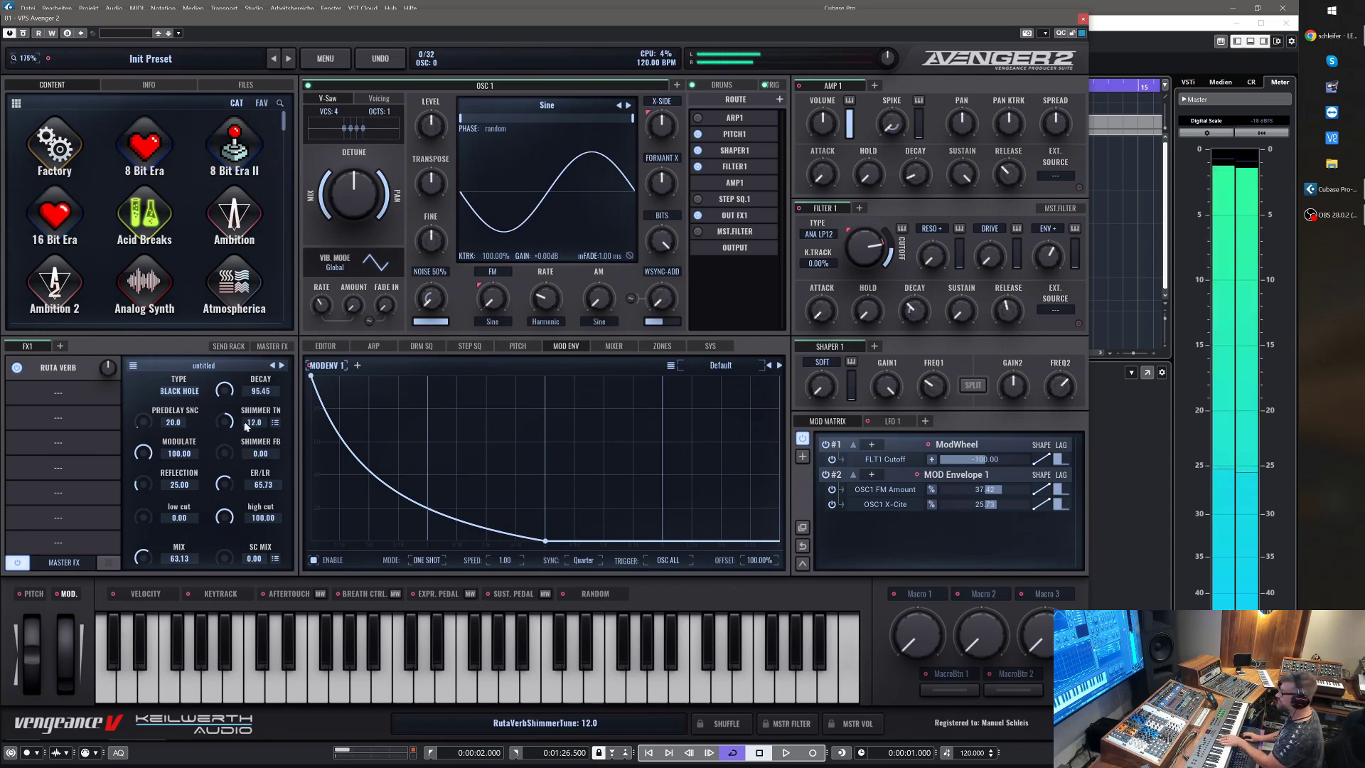
Raise the shimmer feedback, resetting it once and pushing it back up
{"action": "left_click_drag", "start_coordinate": [232, 453], "coordinate": [229, 366]}
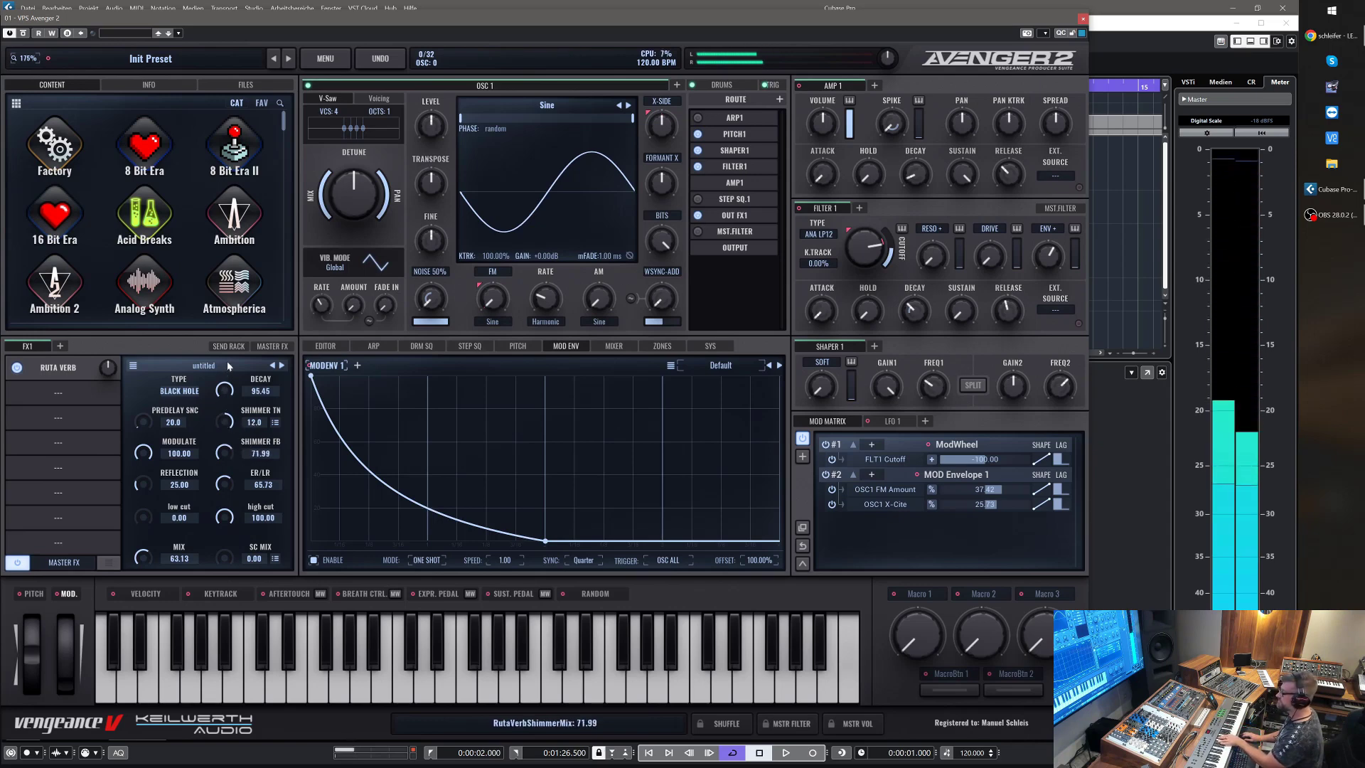
{"action": "double_click", "coordinate": [226, 452]}
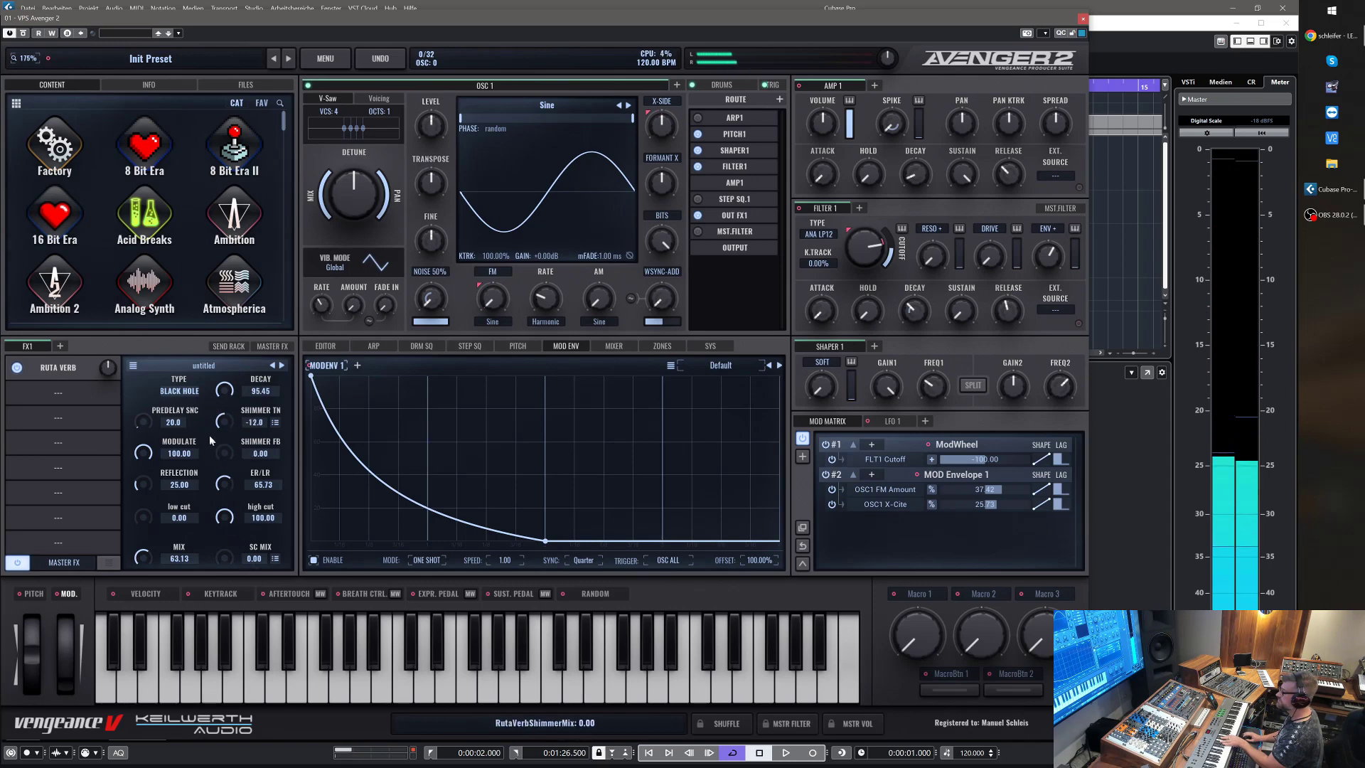
{"action": "left_click_drag", "start_coordinate": [225, 459], "coordinate": [218, 396]}
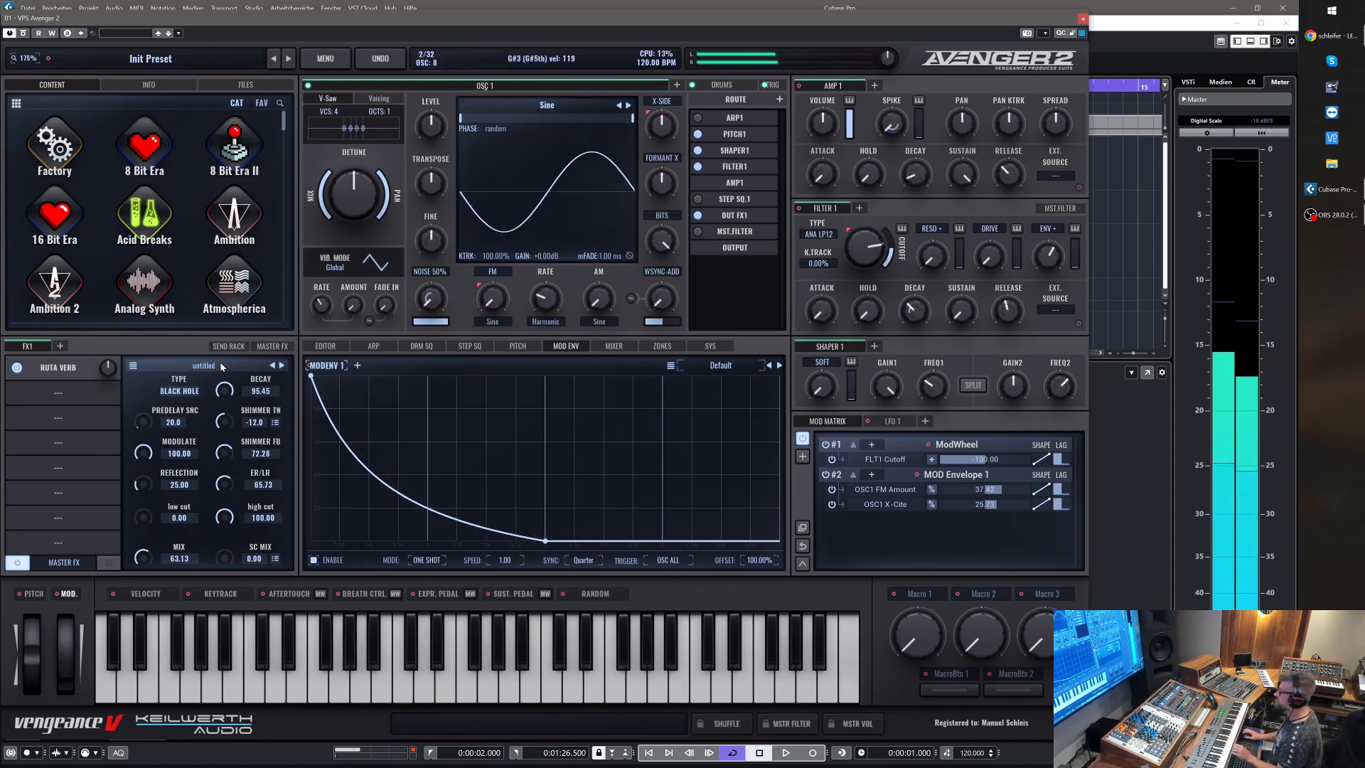
{"action": "left_click_drag", "start_coordinate": [228, 450], "coordinate": [228, 436]}
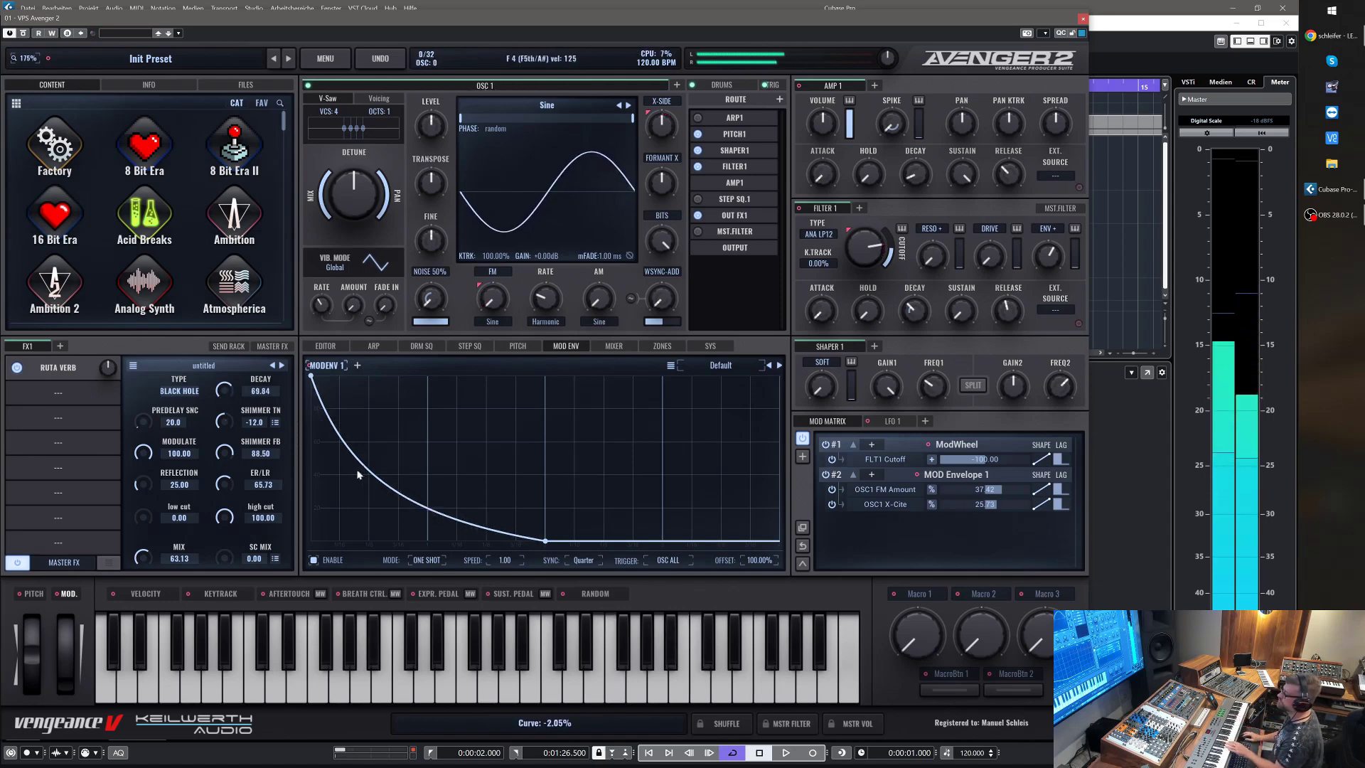
Try typed shimmer tuning values, reset shimmer feedback, and raise shimmer tuning to 12.0
{"action": "left_click_drag", "start_coordinate": [224, 420], "coordinate": [237, 345]}
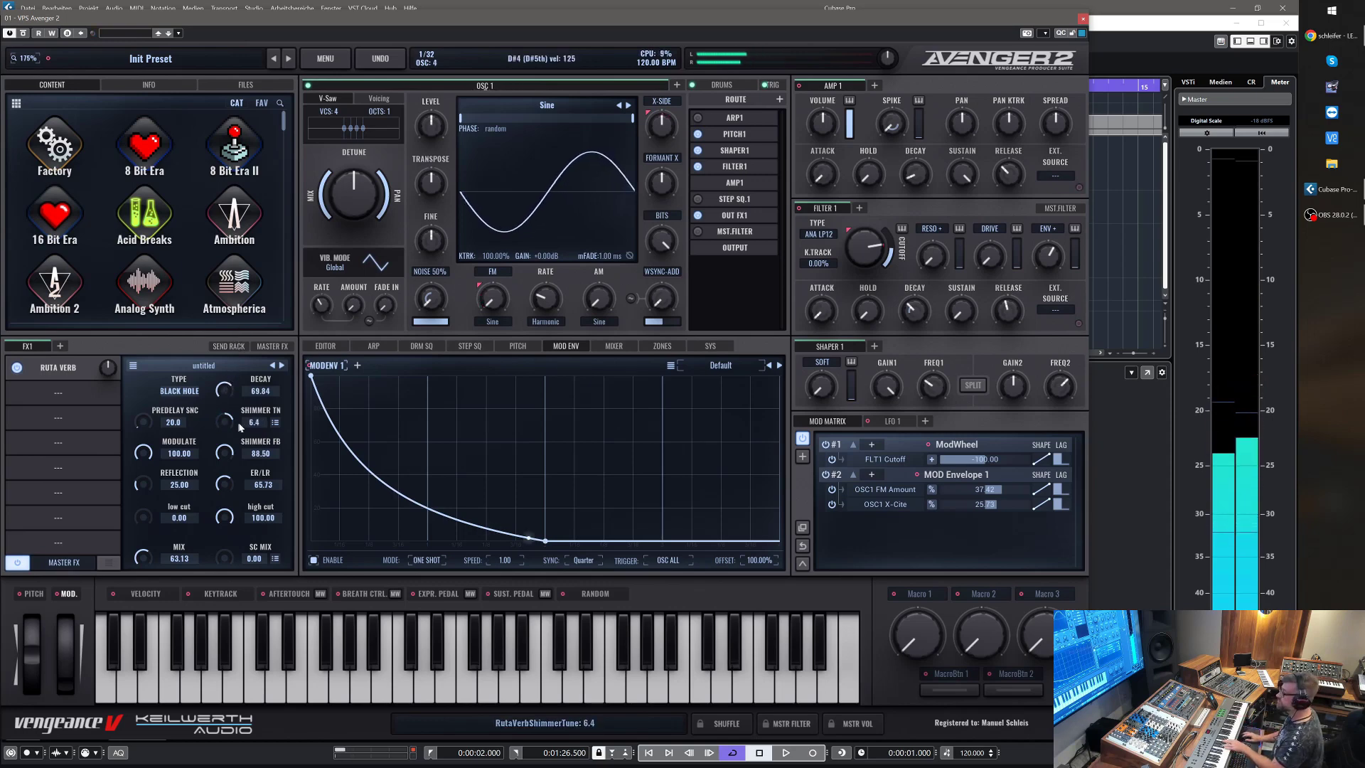
{"action": "type", "text": "7"}
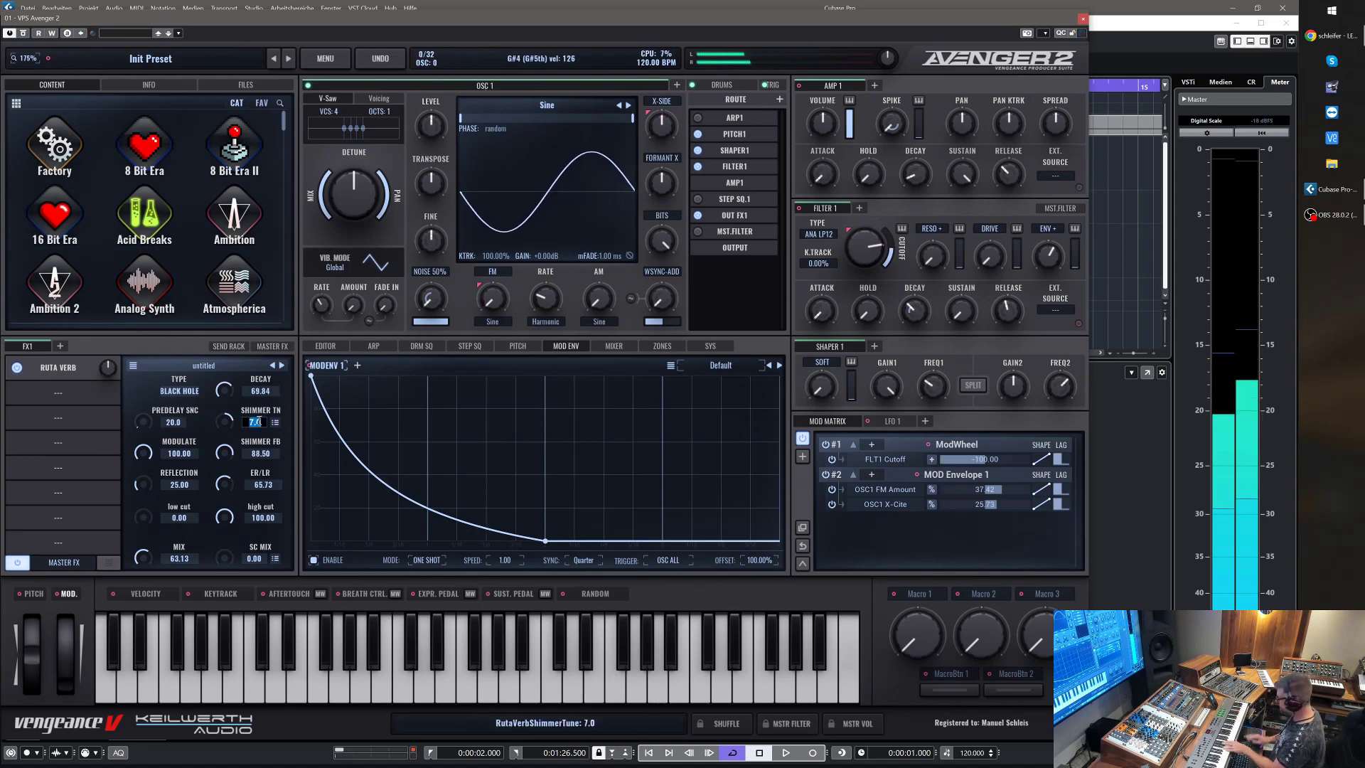
{"action": "type", "text": "5"}
{"action": "key", "text": "Return"}
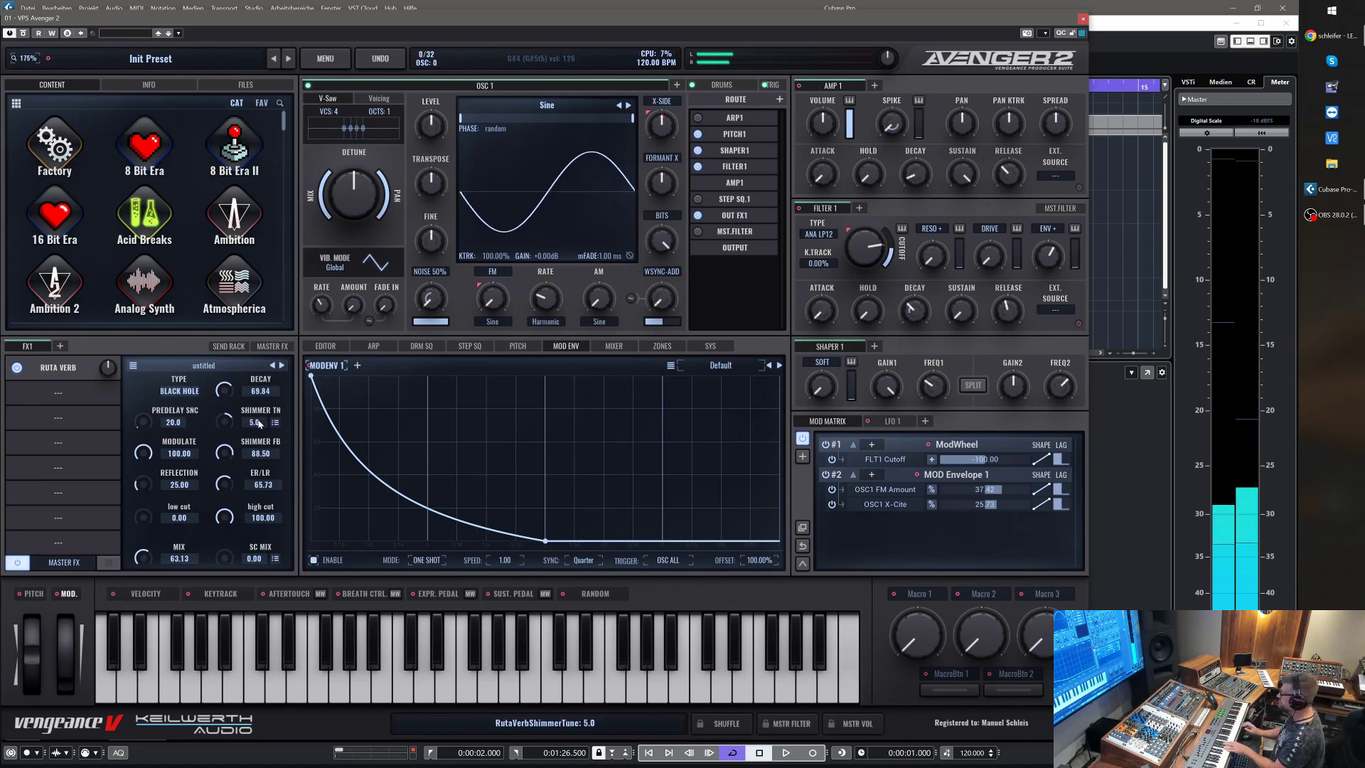
{"action": "double_click", "coordinate": [225, 453]}
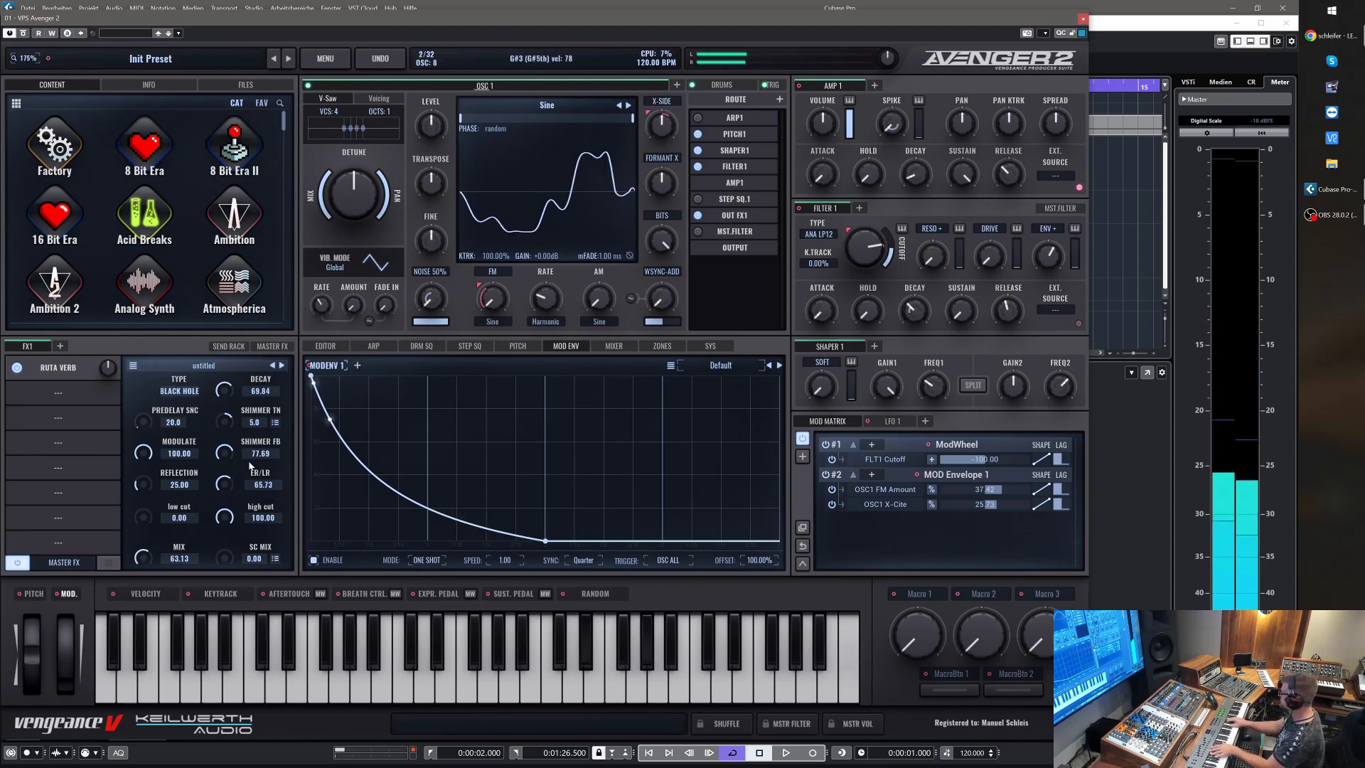
{"action": "left_click_drag", "start_coordinate": [225, 427], "coordinate": [229, 404]}
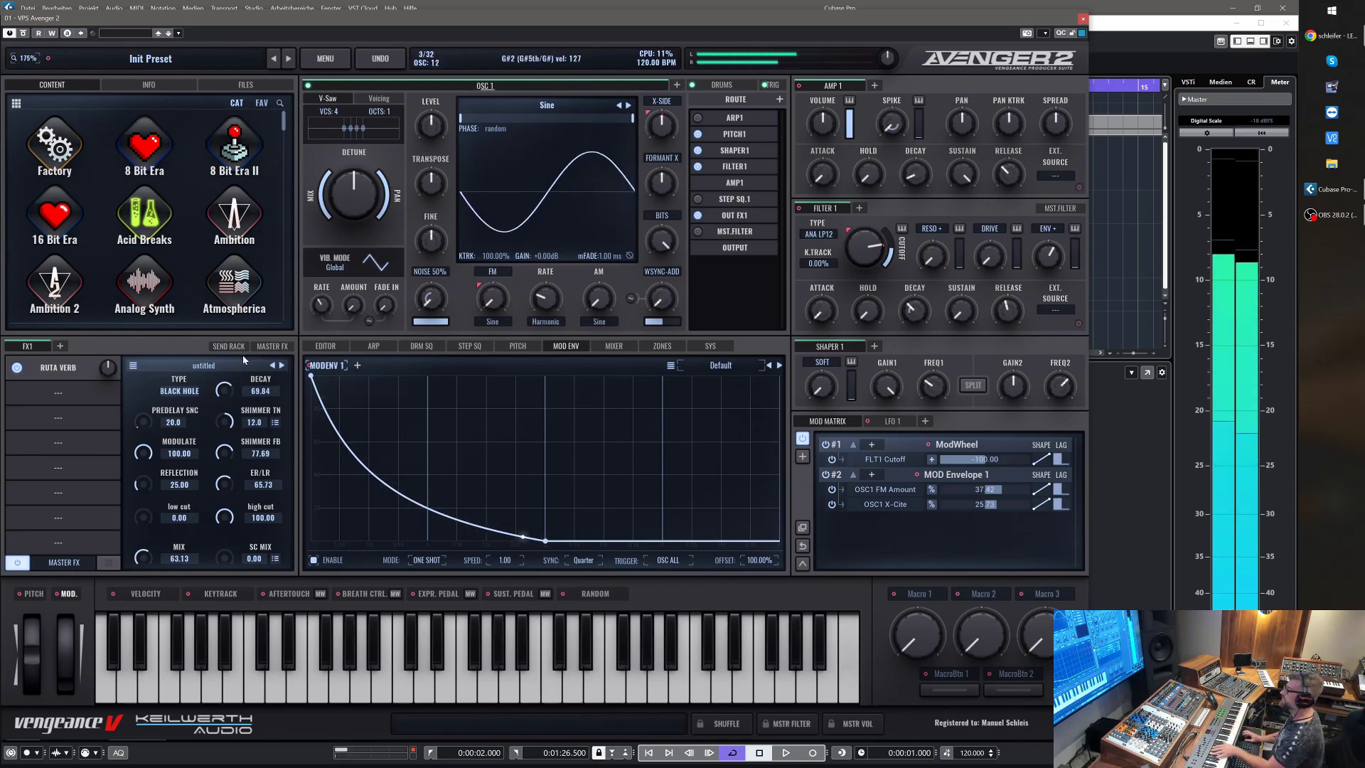
{"action": "left_click", "coordinate": [275, 424]}
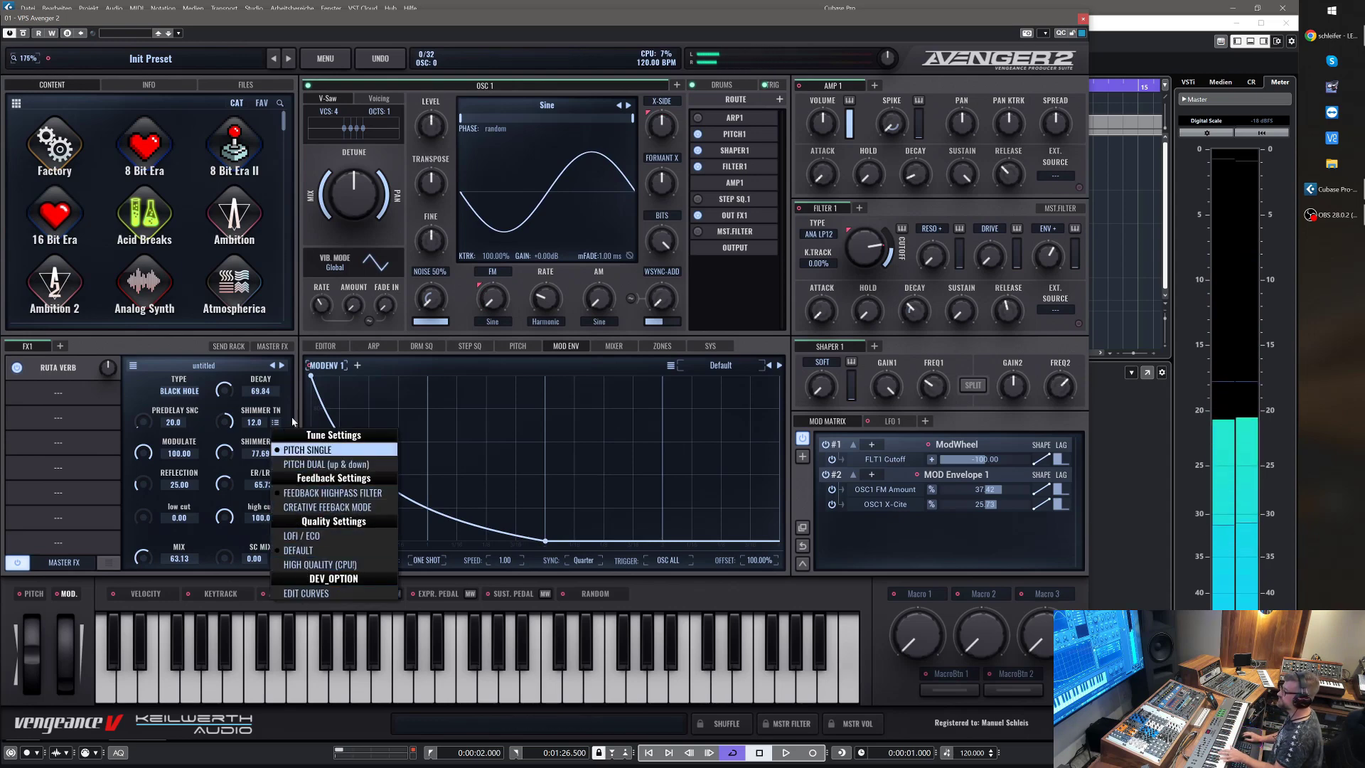
Show the Ruta Verb's decay and shimmer curve editors via Edit Curves
{"action": "left_click", "coordinate": [297, 595]}
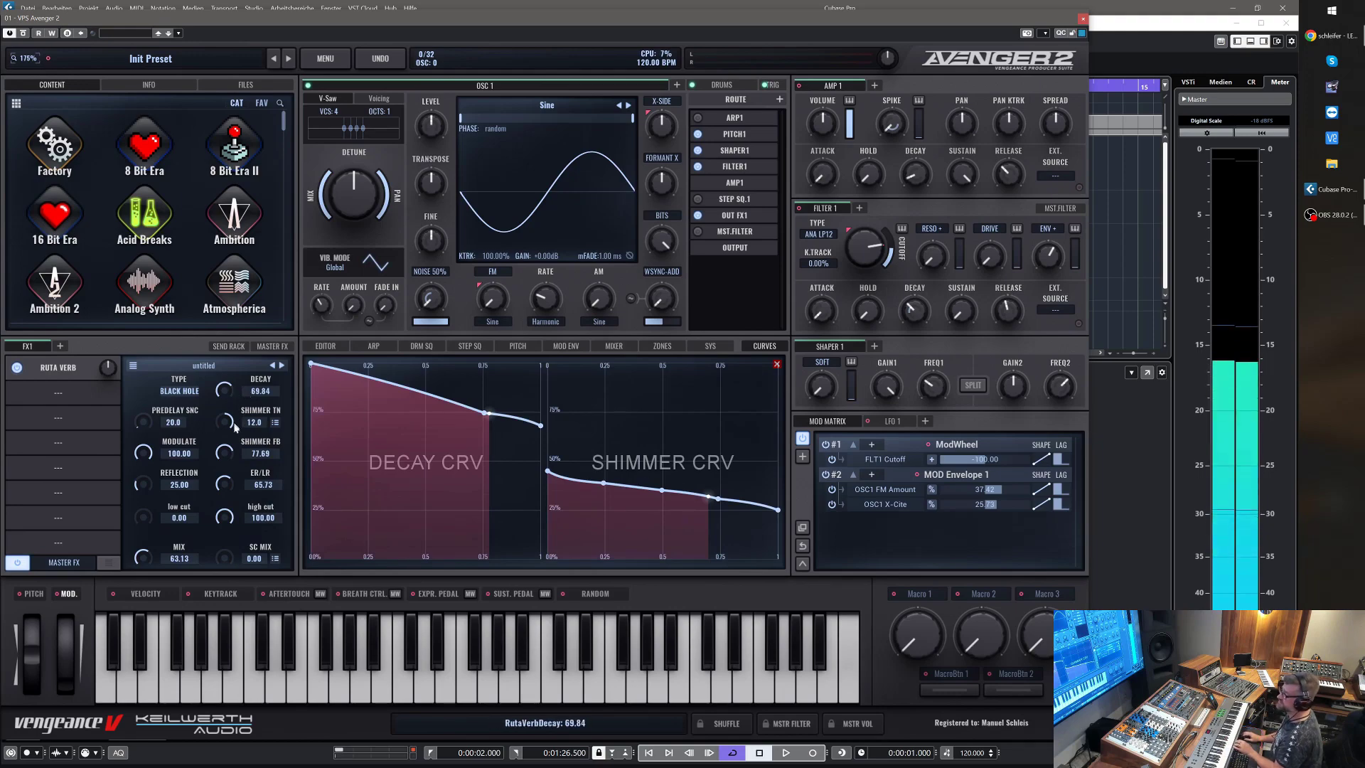
{"action": "left_click", "coordinate": [275, 424]}
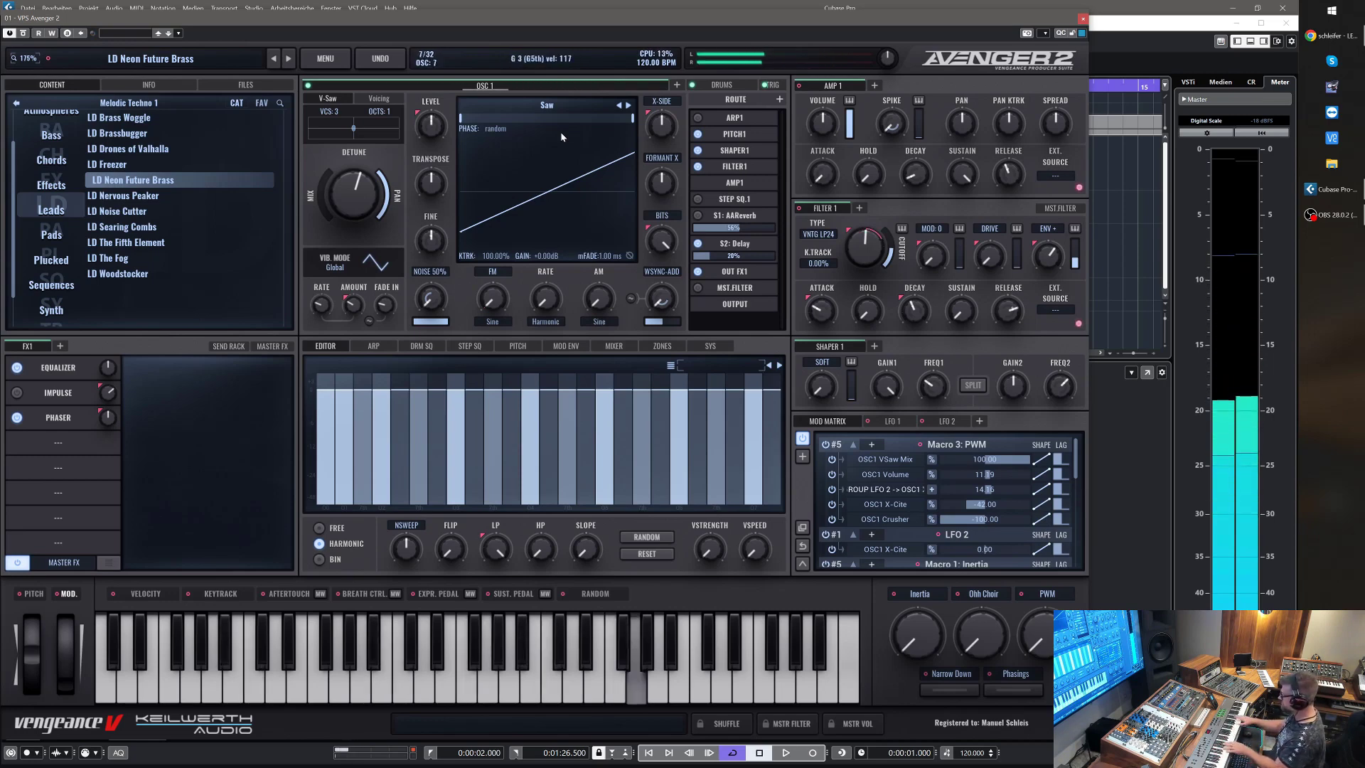
Add Ruta Verb to FX1, try Cathedral, then set Black Hole with shimmer feedback 65.73
{"action": "left_click", "coordinate": [58, 393]}
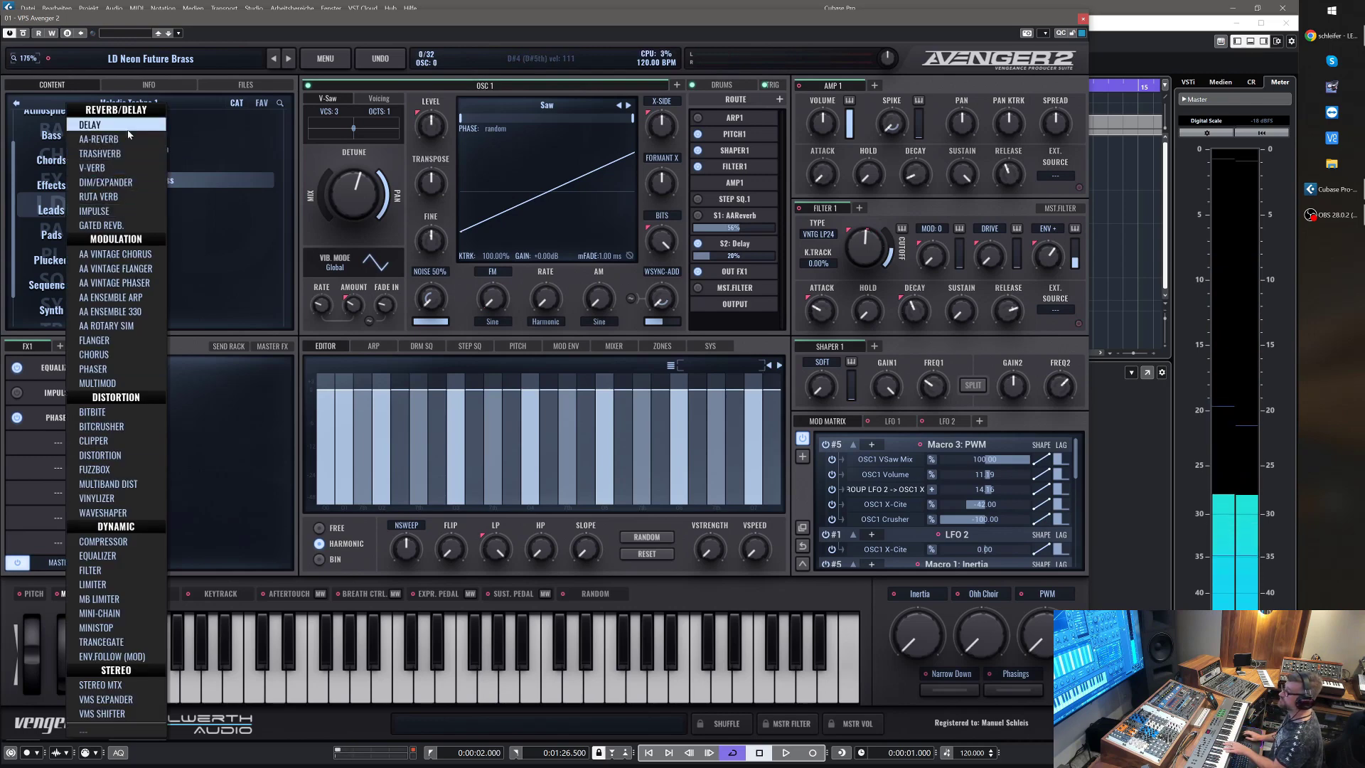
{"action": "left_click", "coordinate": [121, 197]}
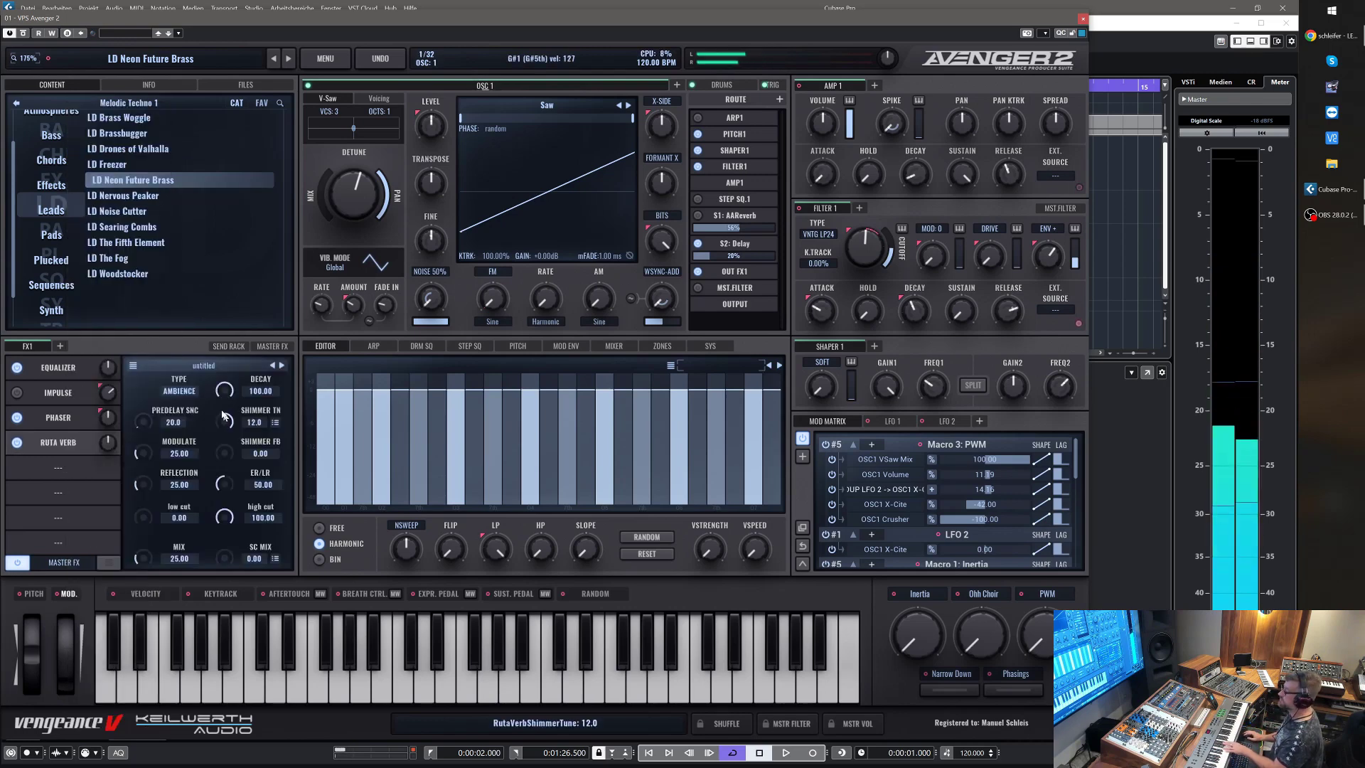
{"action": "left_click", "coordinate": [191, 392]}
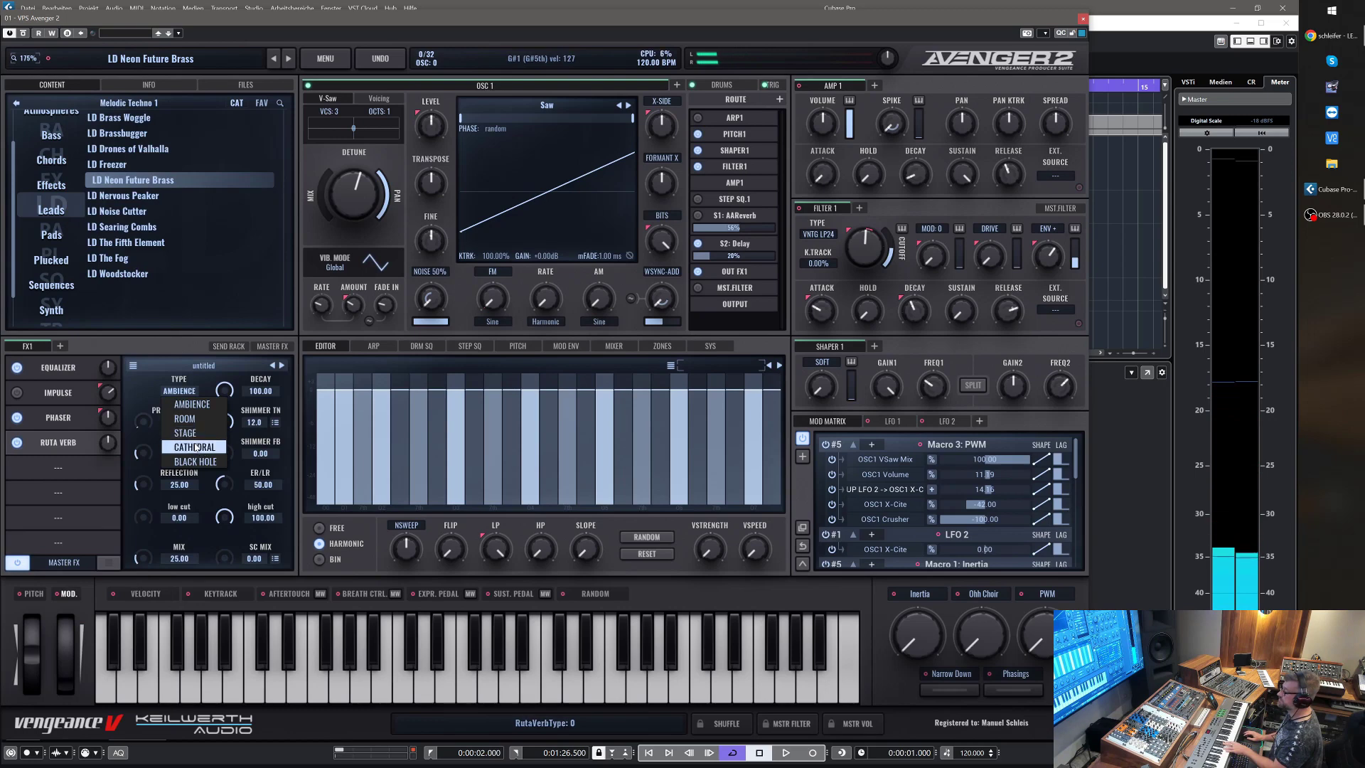
{"action": "left_click", "coordinate": [196, 446]}
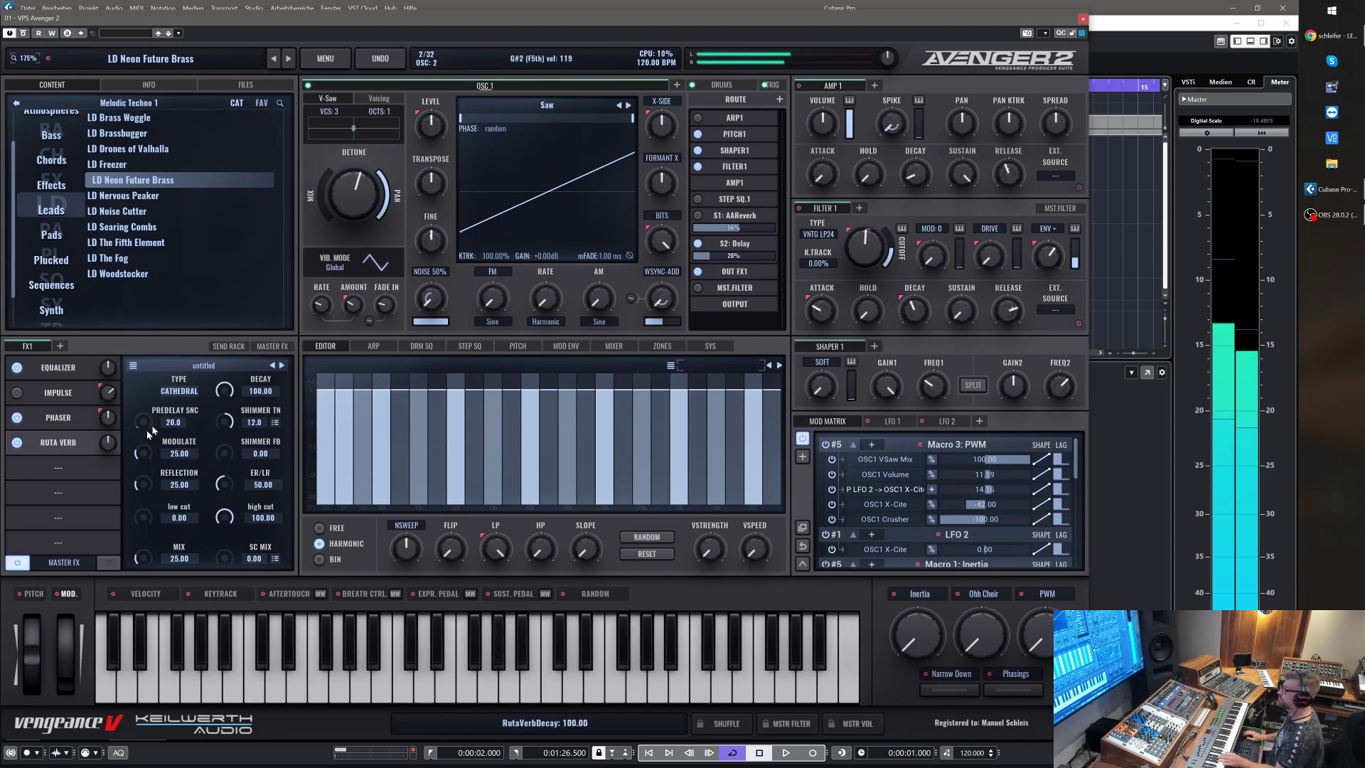
{"action": "left_click", "coordinate": [178, 392]}
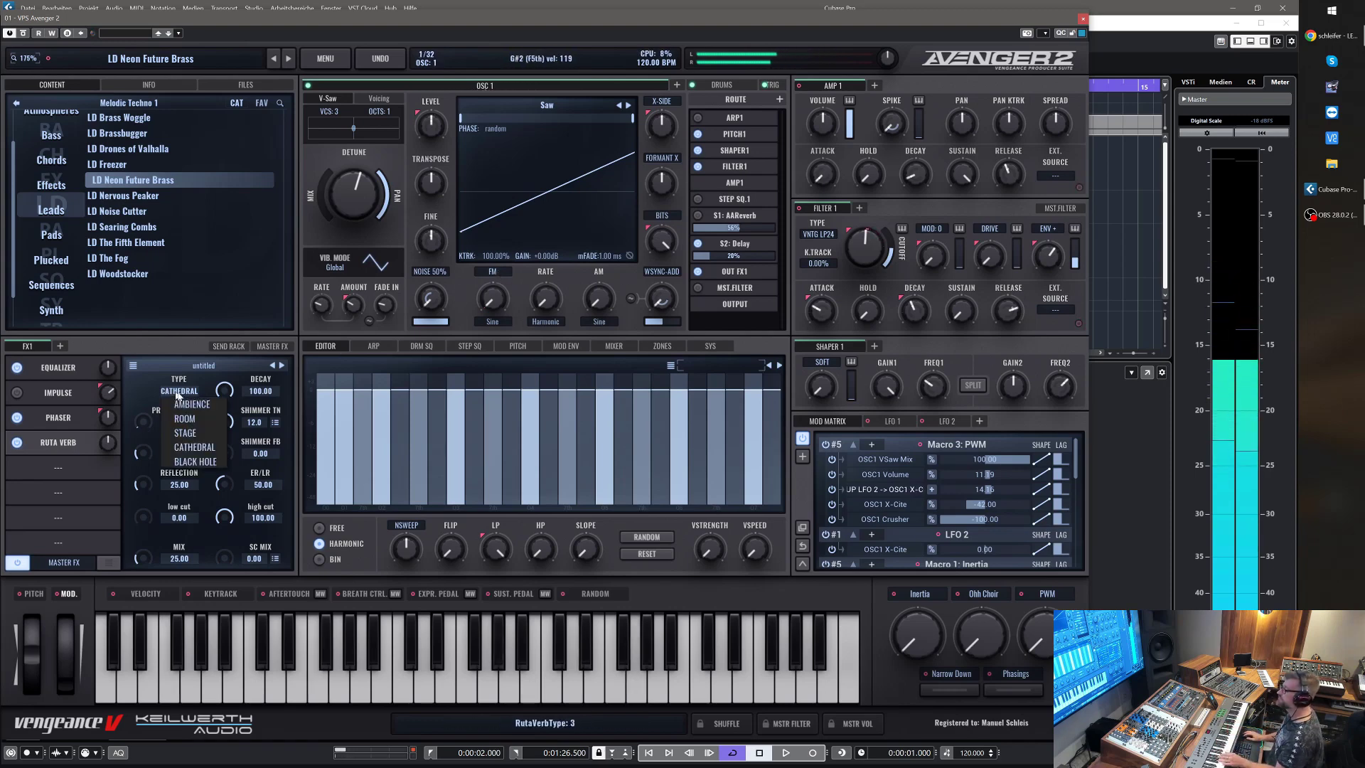
{"action": "left_click", "coordinate": [197, 461]}
{"action": "left_click_drag", "start_coordinate": [226, 455], "coordinate": [239, 378]}
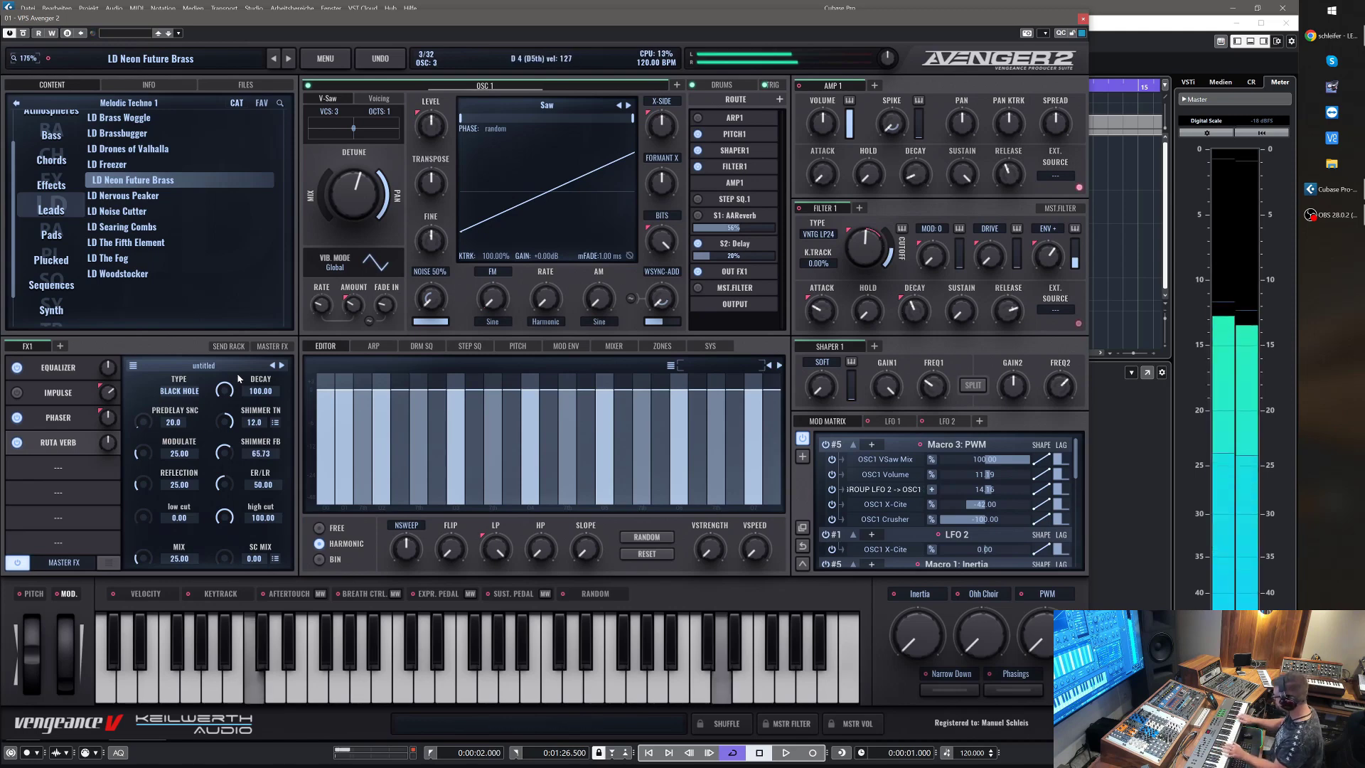